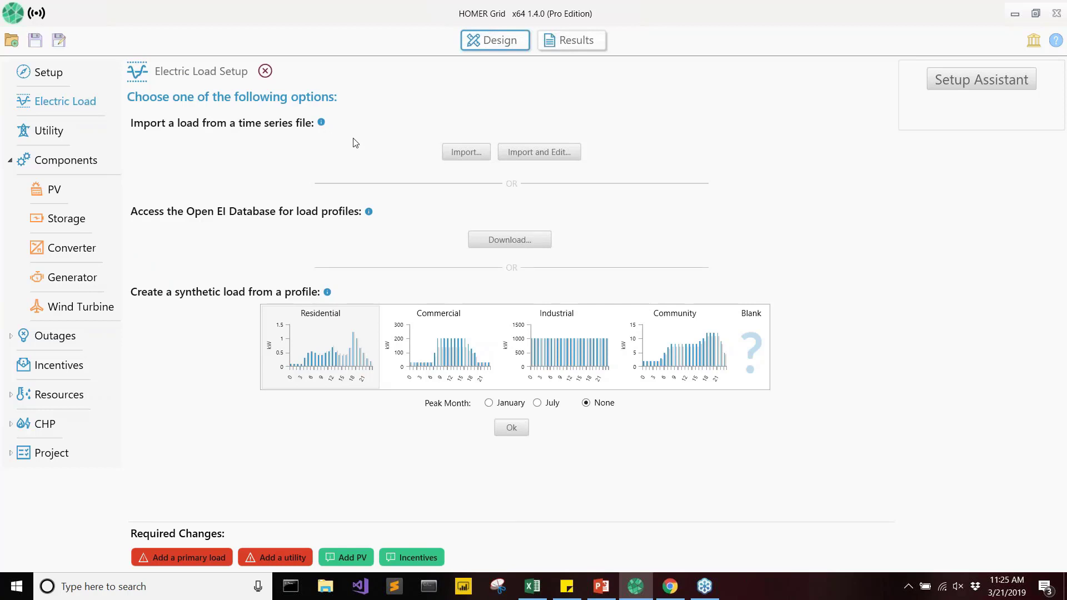
# Create a synthetic electric load from the Industrial profile with no peak month.
pyautogui.click(546, 366)
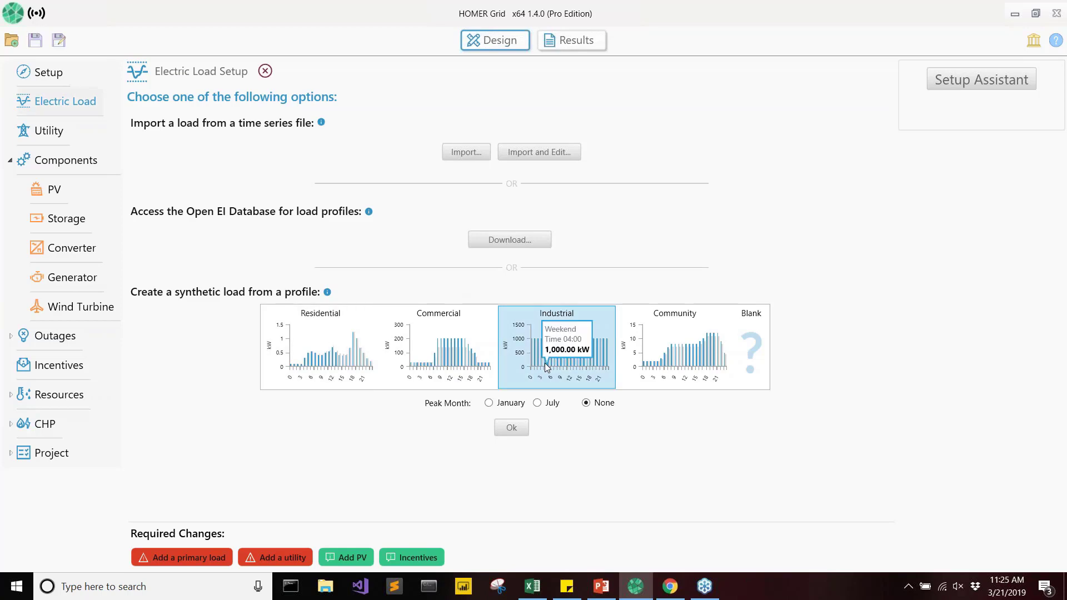
pyautogui.click(510, 428)
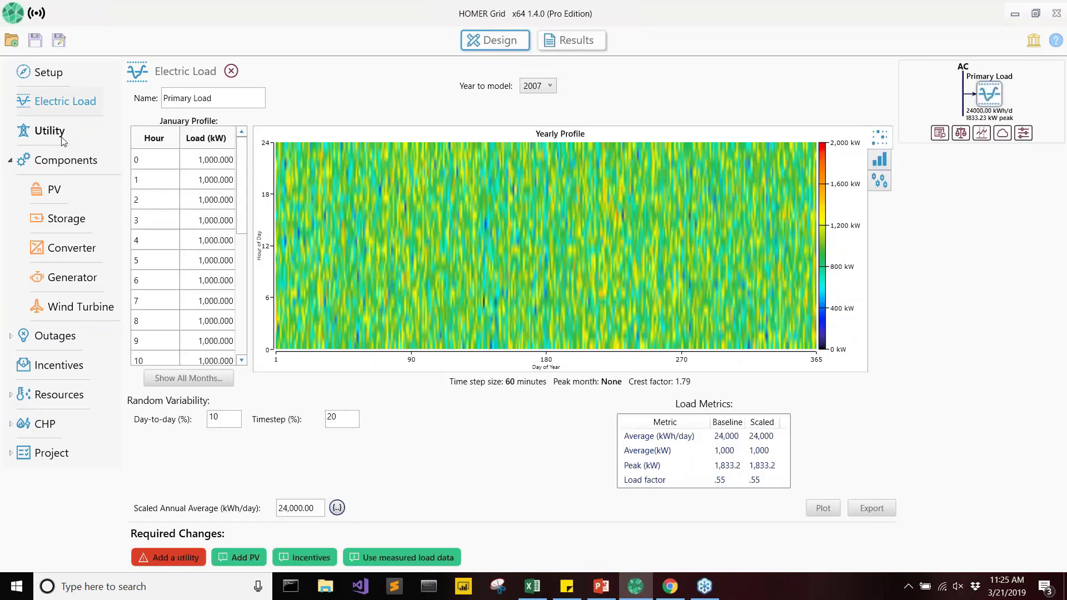
# Look up utility tariffs for the full Canadian postal code and choose Brantford Power's General - Demand 50 to 4999 kW, Hourly tariff.
pyautogui.click(60, 136)
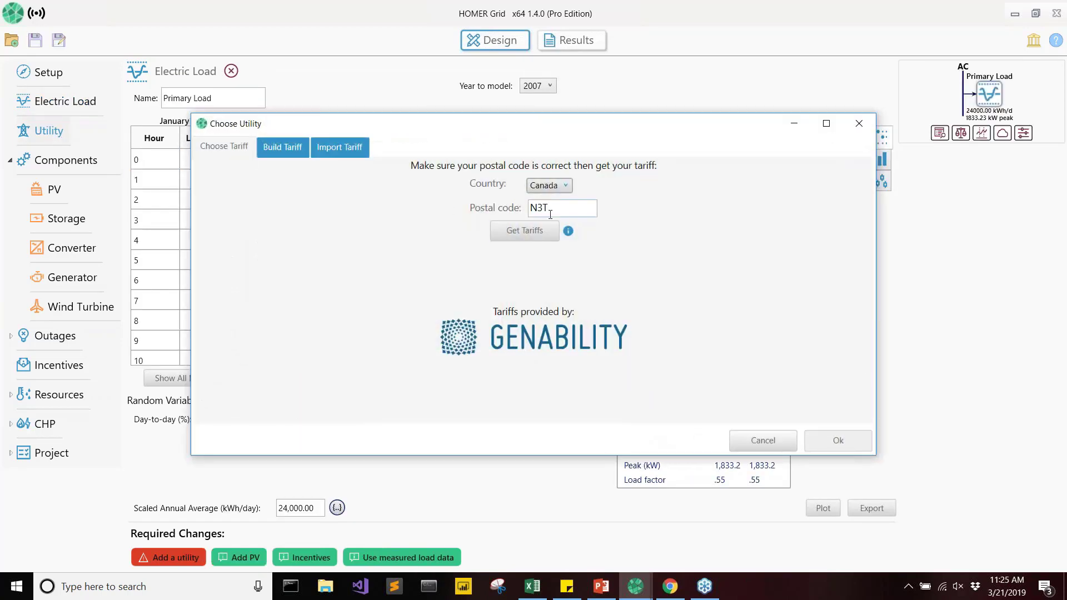
pyautogui.click(557, 214)
pyautogui.write('5N8')
pyautogui.click(534, 231)
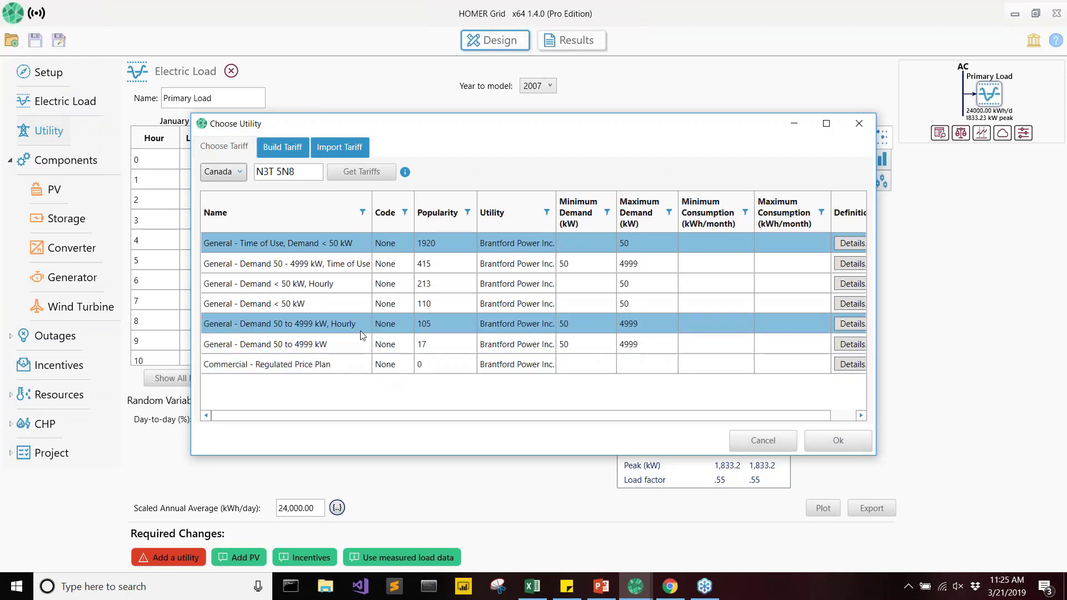
pyautogui.doubleClick(502, 325)
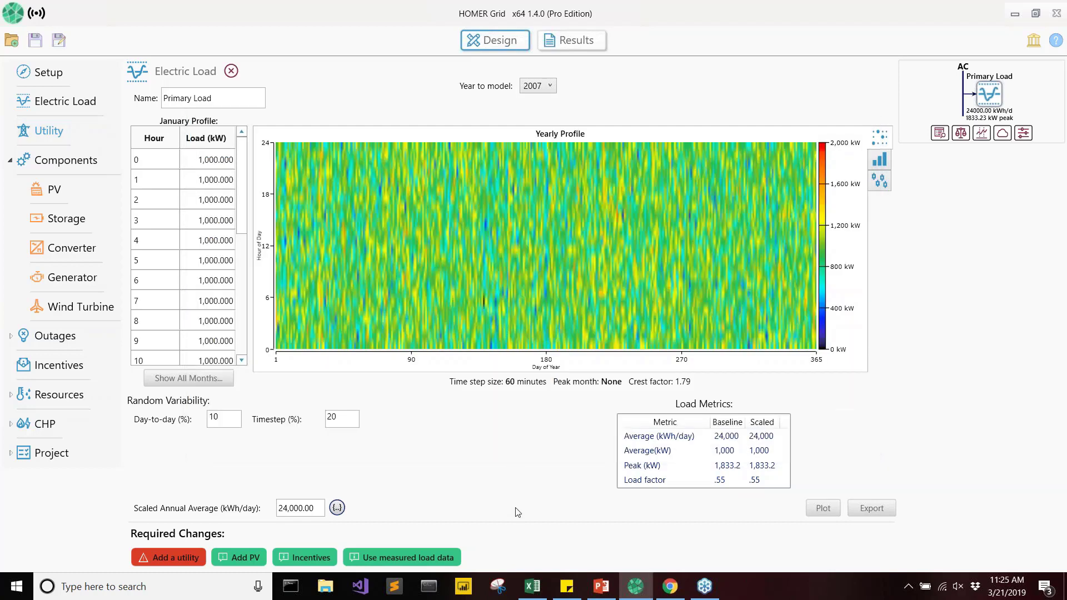
# Switch to the Tariffs.pptx presentation in PowerPoint and open the IESO link from the Class A Global Adjustment slide in slide show view.
pyautogui.click(601, 586)
pyautogui.click(49, 484)
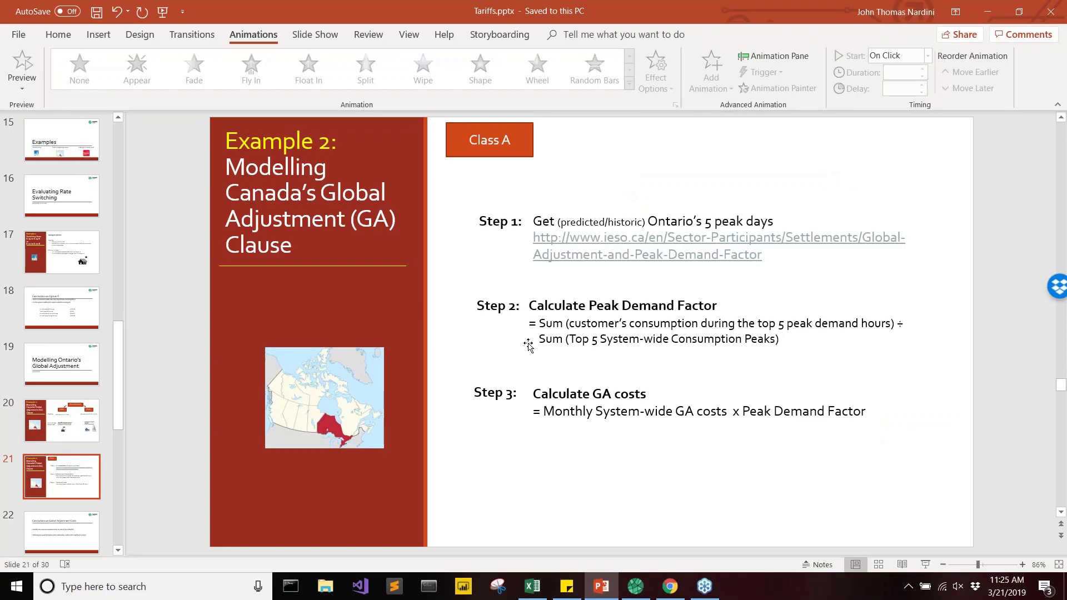
pyautogui.click(926, 564)
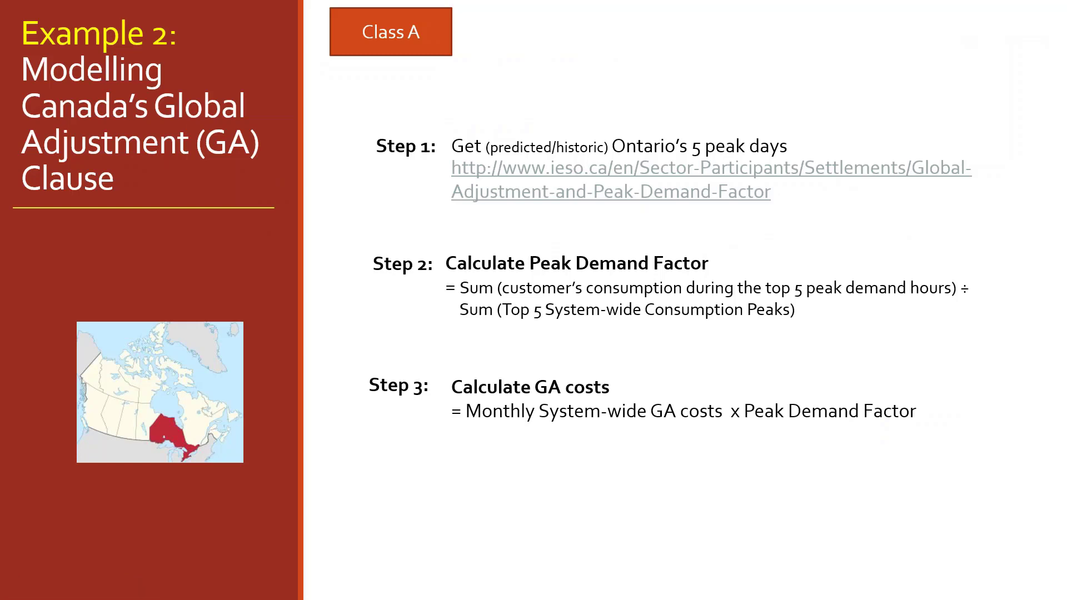
pyautogui.click(705, 190)
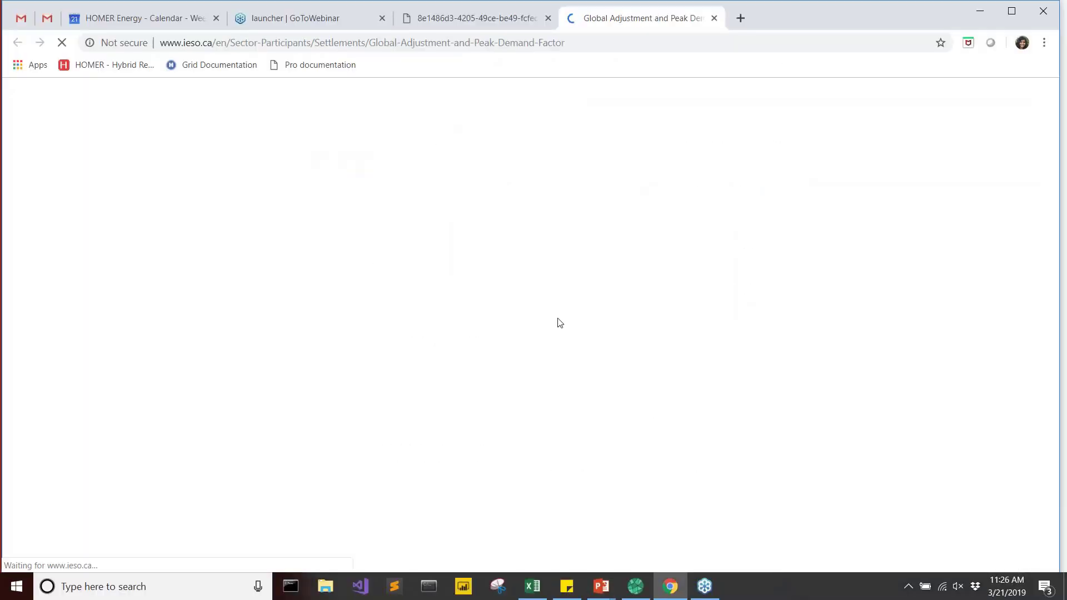
# Examine the Top 5 Peaks table for the May 2017 to April 2018 base period, then leave the web page and slide show.
pyautogui.scroll(-18, 522, 416)
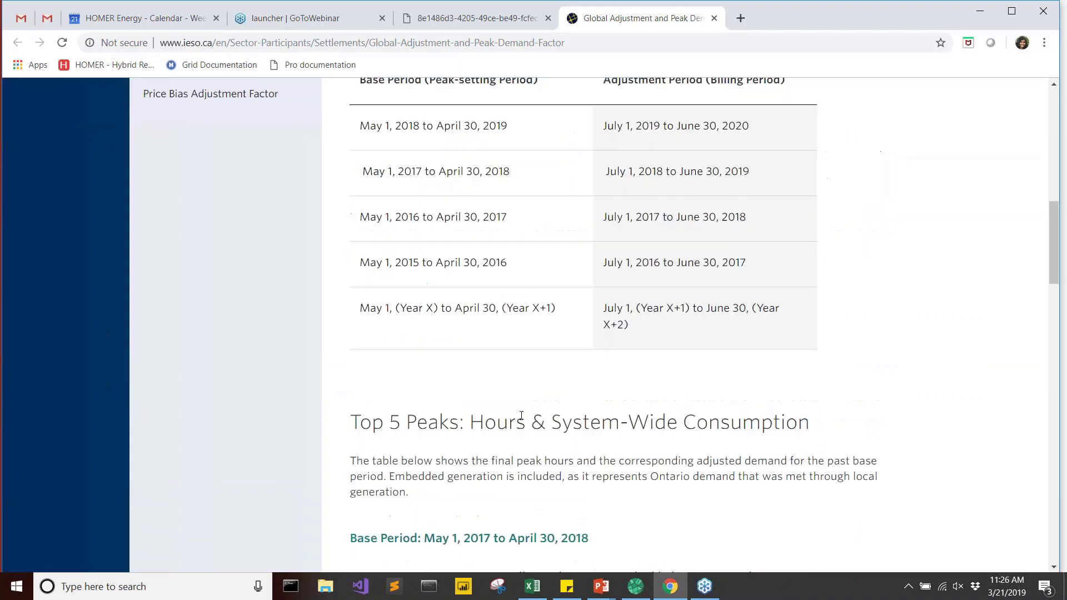
pyautogui.scroll(-3, 521, 416)
pyautogui.scroll(1, 460, 240)
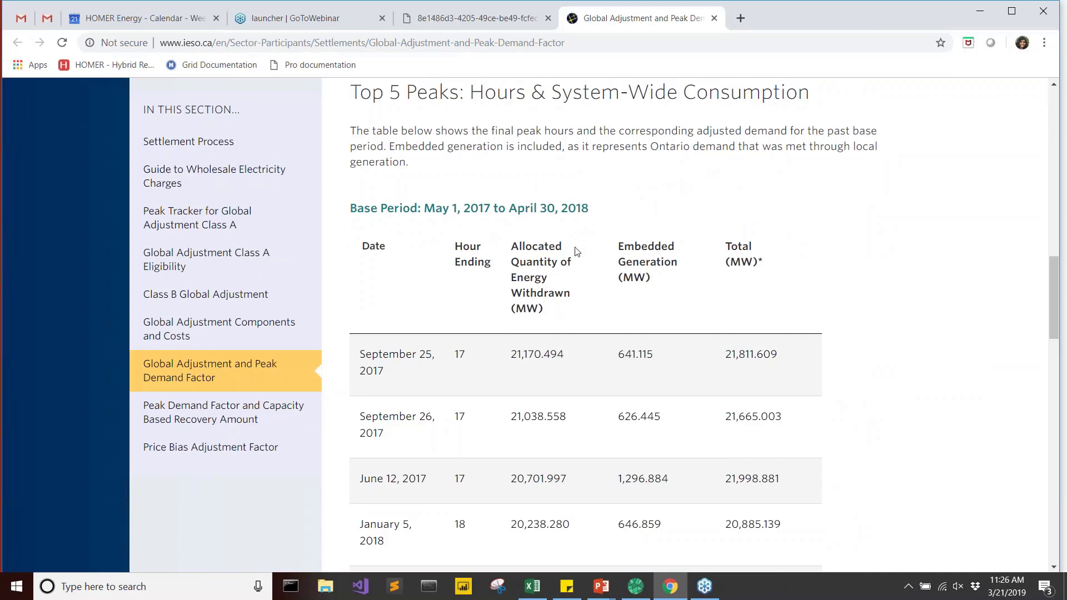
pyautogui.scroll(-2, 574, 252)
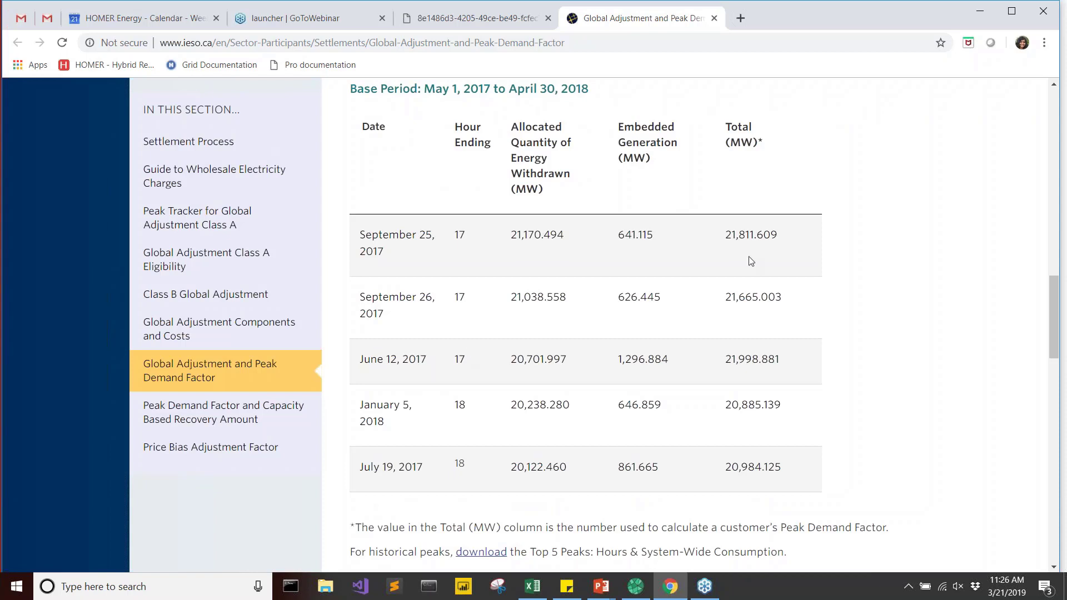
pyautogui.moveTo(722, 237); pyautogui.dragTo(781, 236)
pyautogui.click(979, 14)
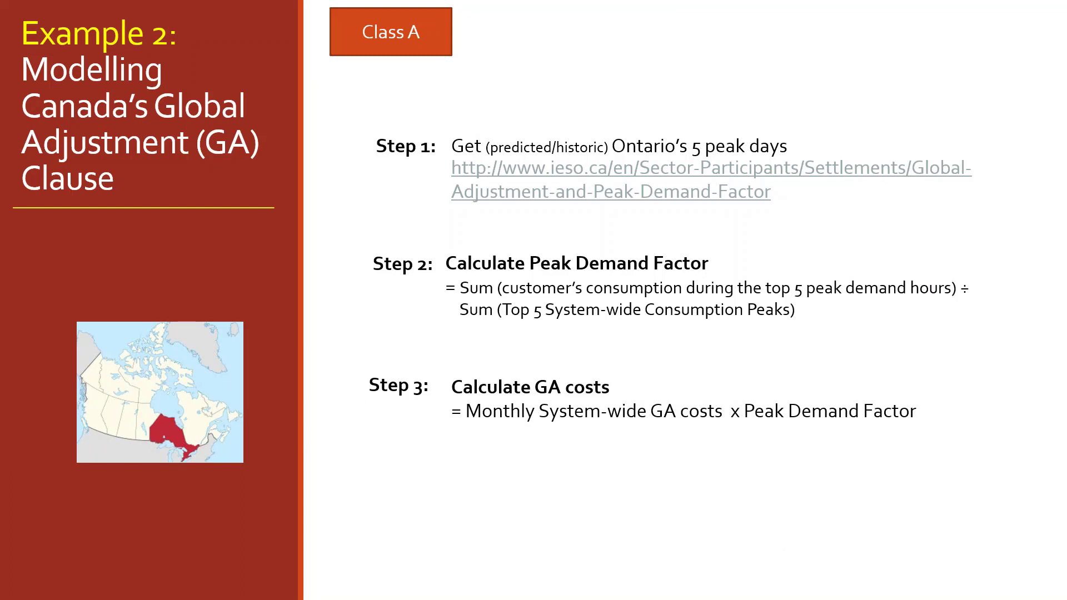
pyautogui.press('Escape')
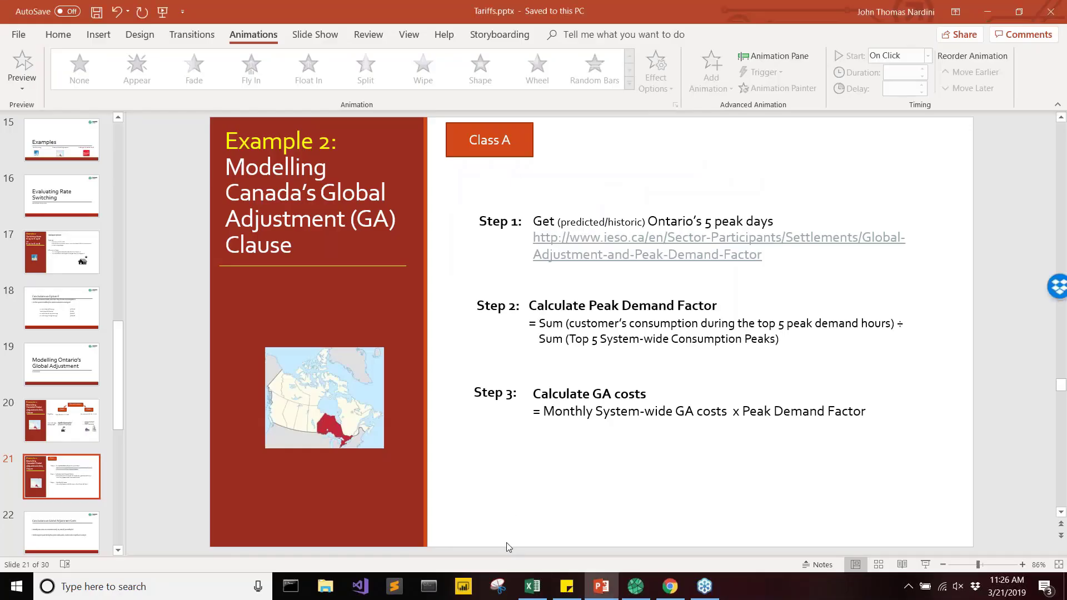
# Switch to the Load-CA.xlsx workbook in Excel and examine the hourly primary load, the five peak days and hours, and the customer's peaks.
pyautogui.click(527, 589)
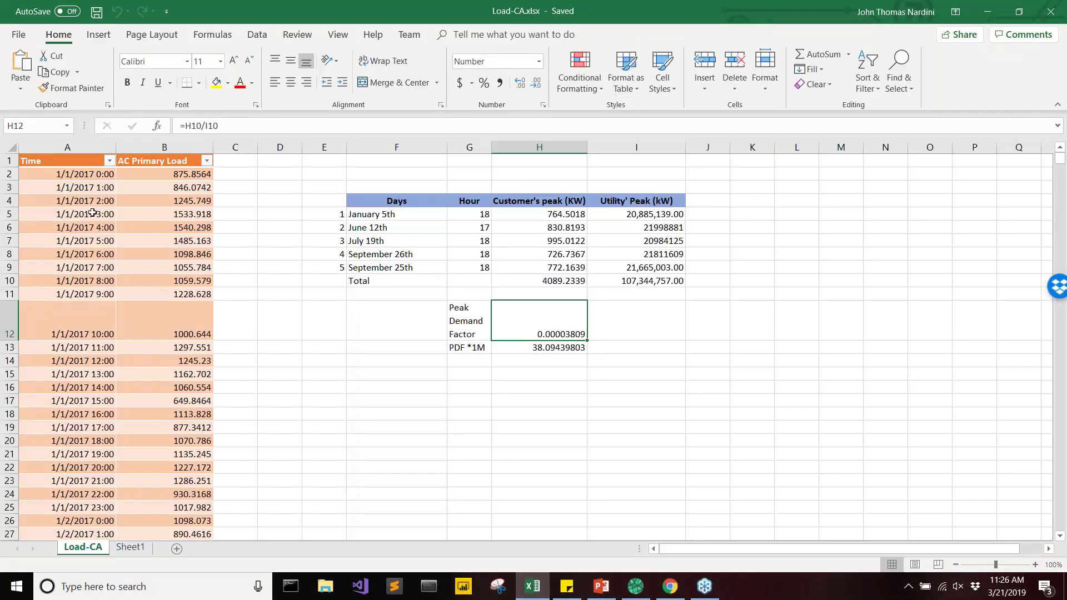
pyautogui.moveTo(82, 163); pyautogui.dragTo(211, 416)
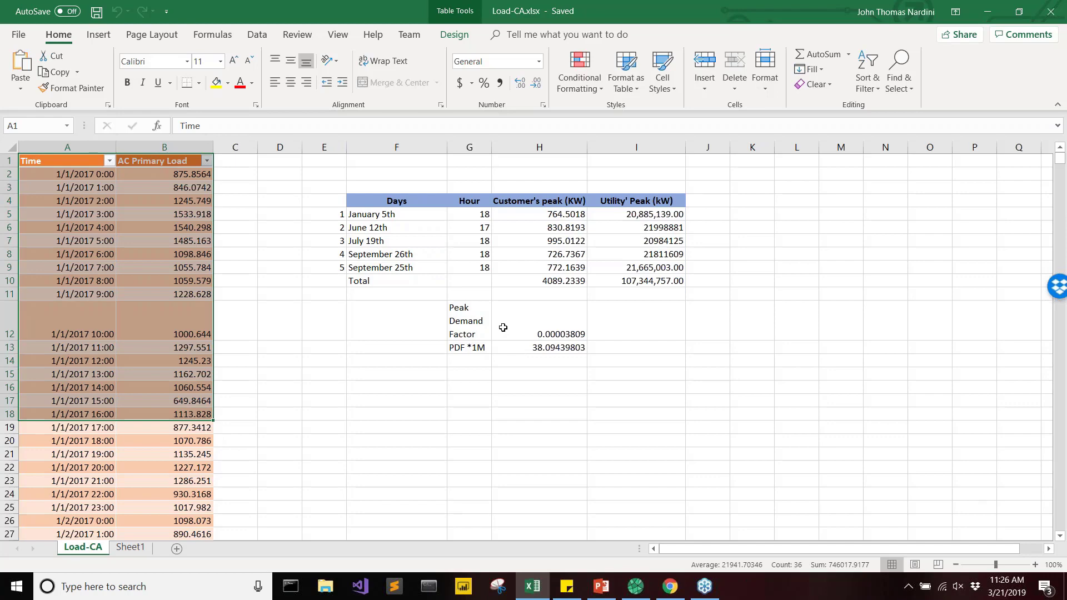
pyautogui.moveTo(404, 214); pyautogui.dragTo(416, 262)
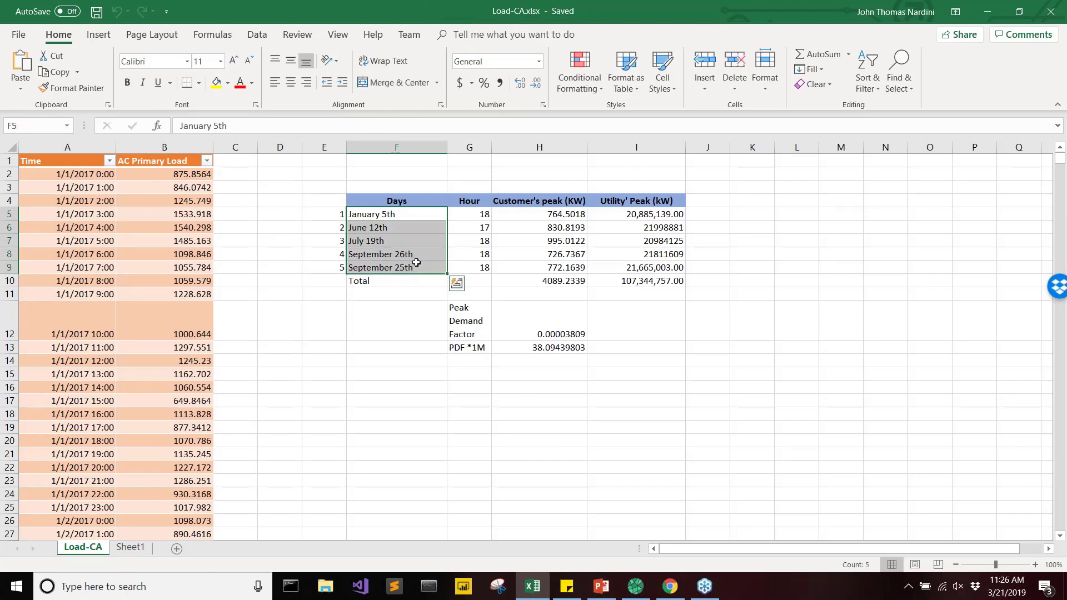
pyautogui.click(473, 214)
pyautogui.moveTo(473, 214); pyautogui.dragTo(473, 267)
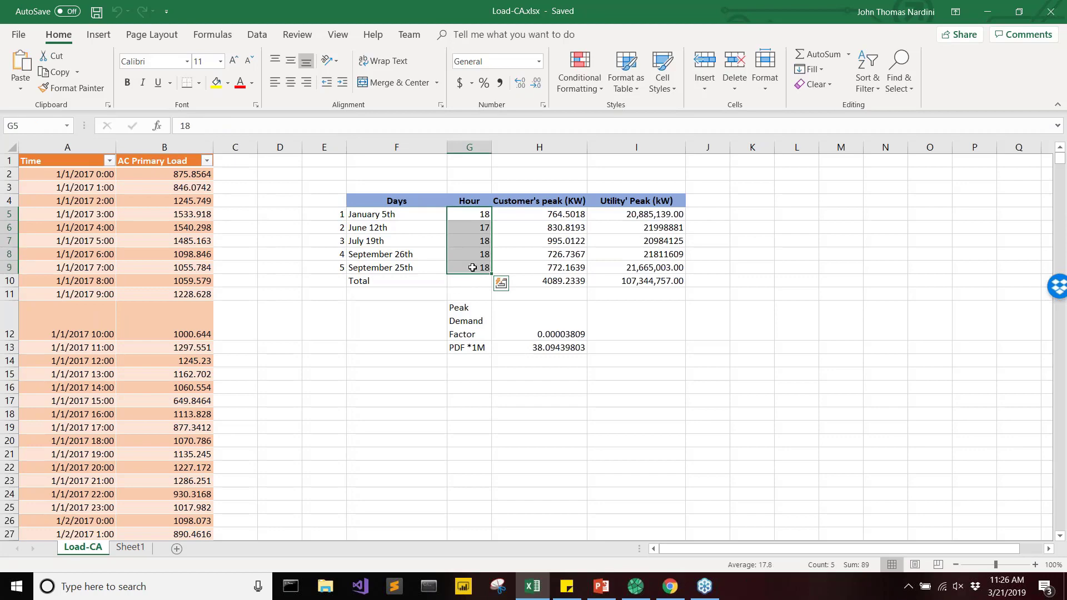
pyautogui.moveTo(556, 218); pyautogui.dragTo(556, 268)
pyautogui.moveTo(414, 214); pyautogui.dragTo(455, 268)
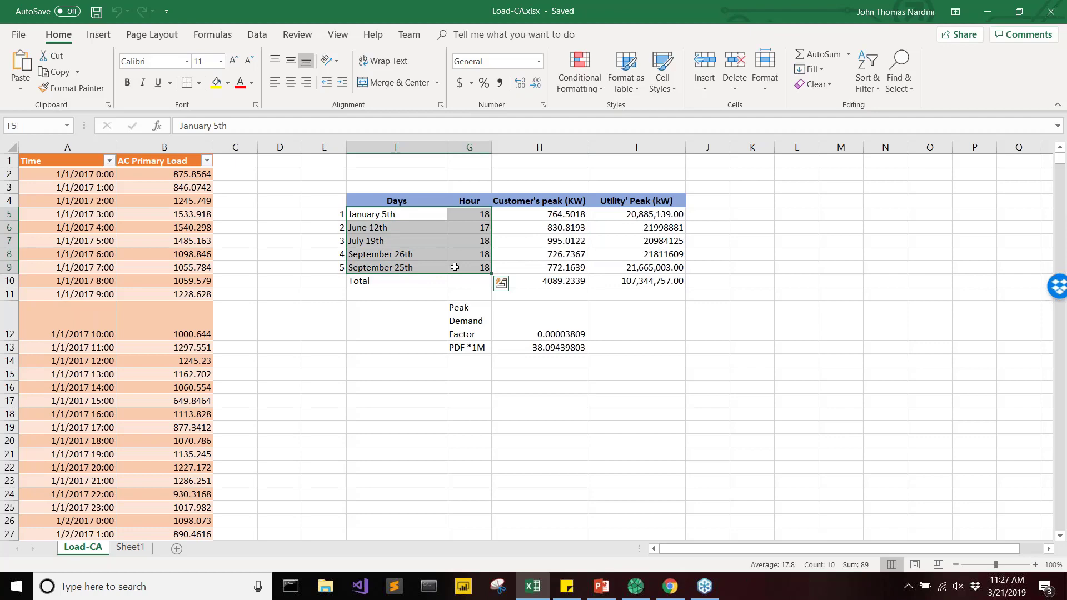
# Check the source of the January 5th utility peak on the IESO page and inspect the customer's peak total formula.
pyautogui.click(636, 214)
pyautogui.click(669, 586)
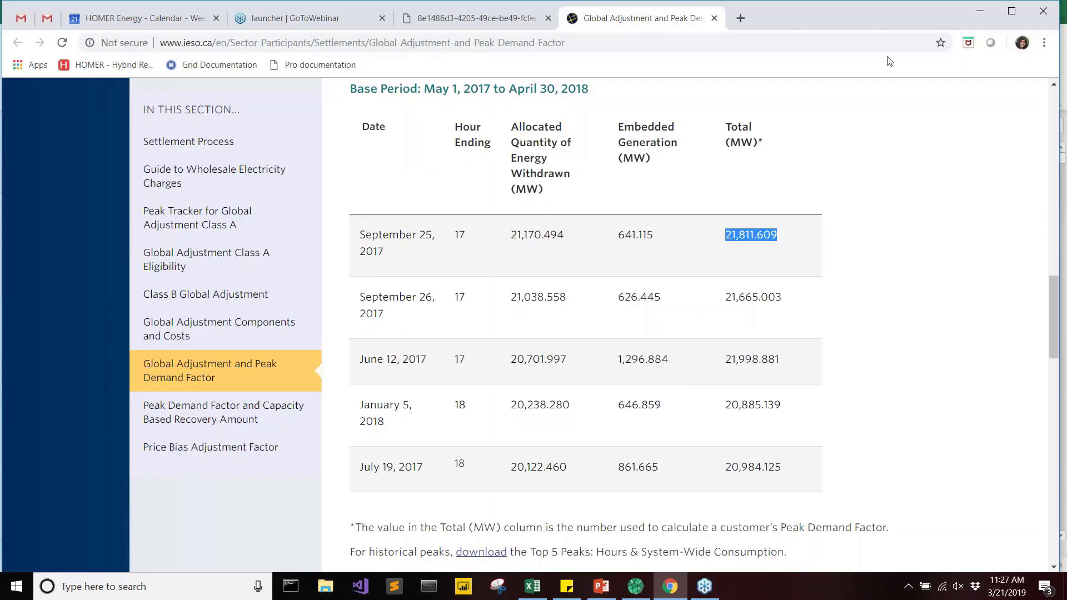
pyautogui.click(974, 13)
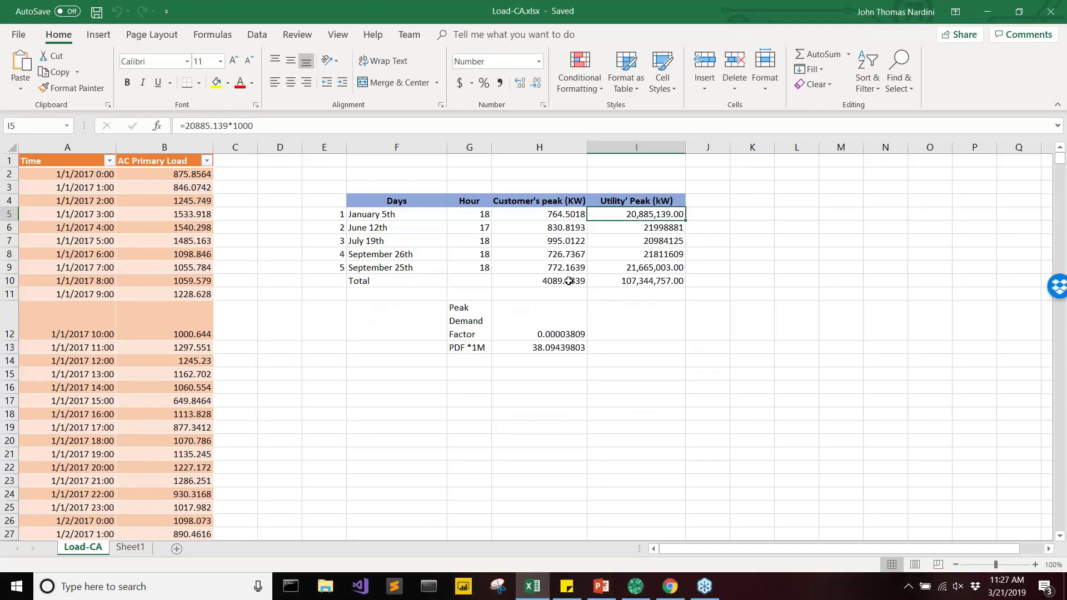
pyautogui.rightClick(552, 281)
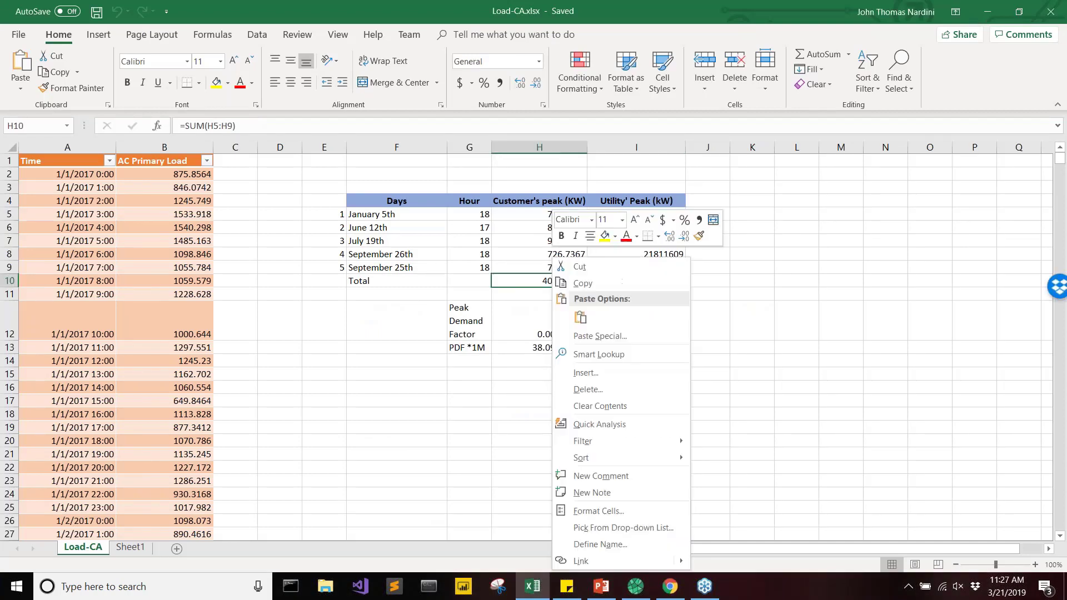
pyautogui.press('Escape')
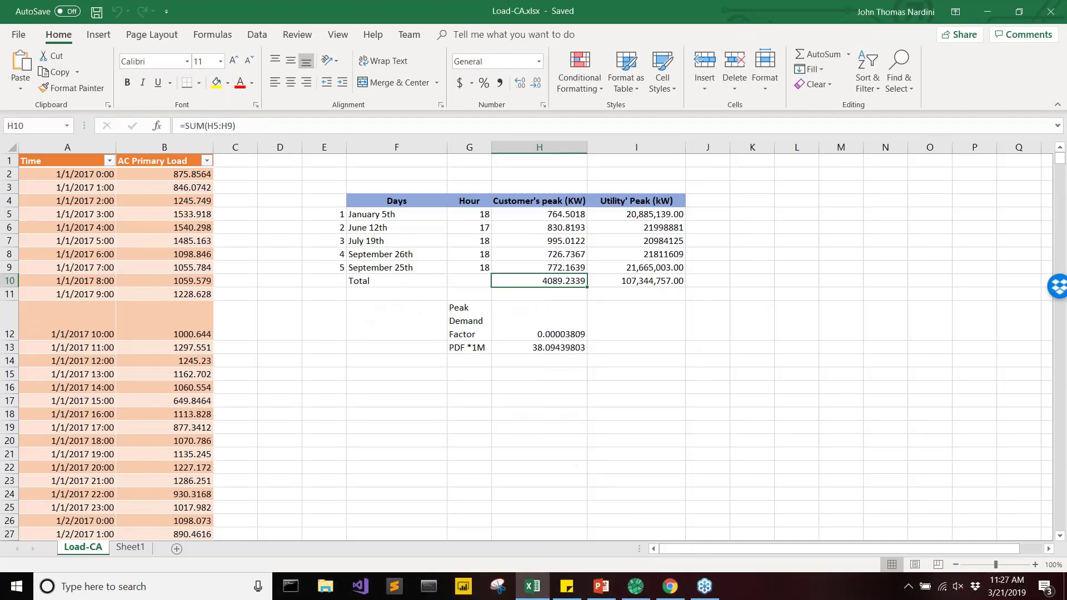
# Switch to HOMER Grid and read the Peak Demand Factor description, keeping it clear of the rate settings.
pyautogui.click(643, 588)
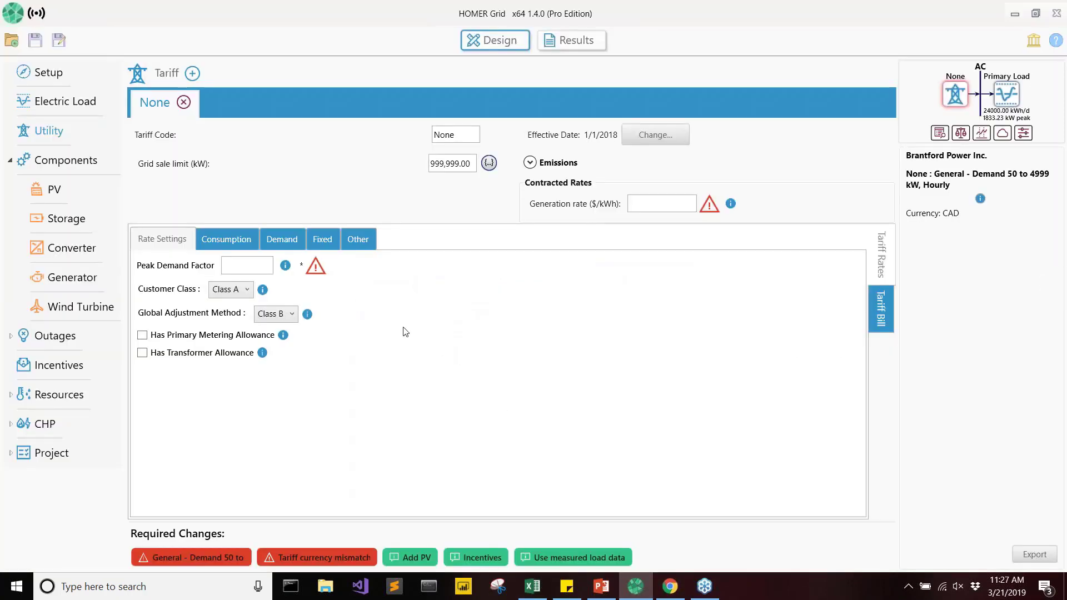
pyautogui.click(286, 266)
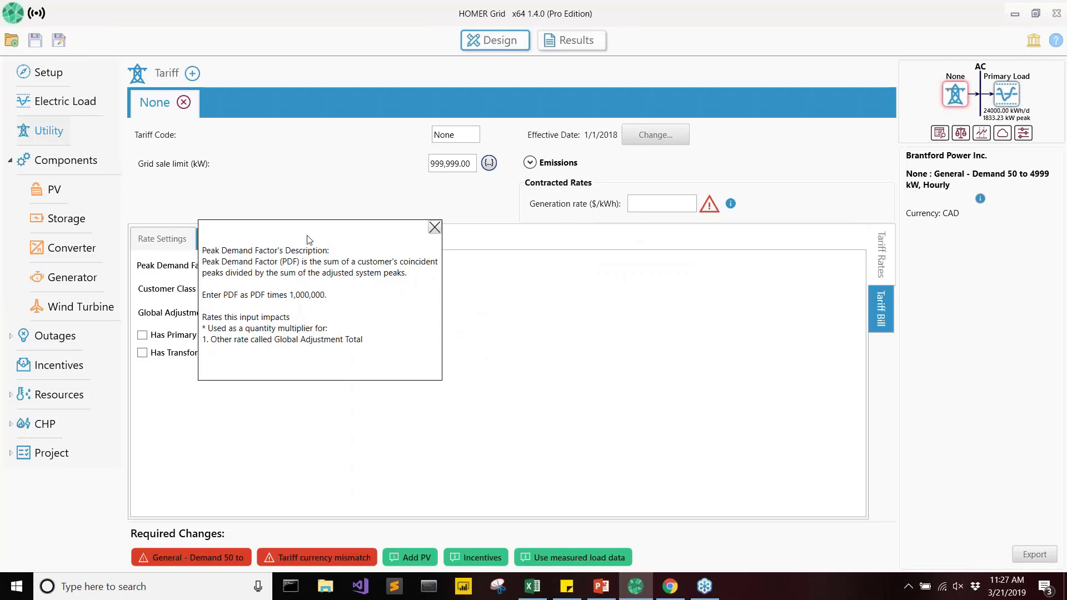
pyautogui.moveTo(310, 237); pyautogui.dragTo(511, 245)
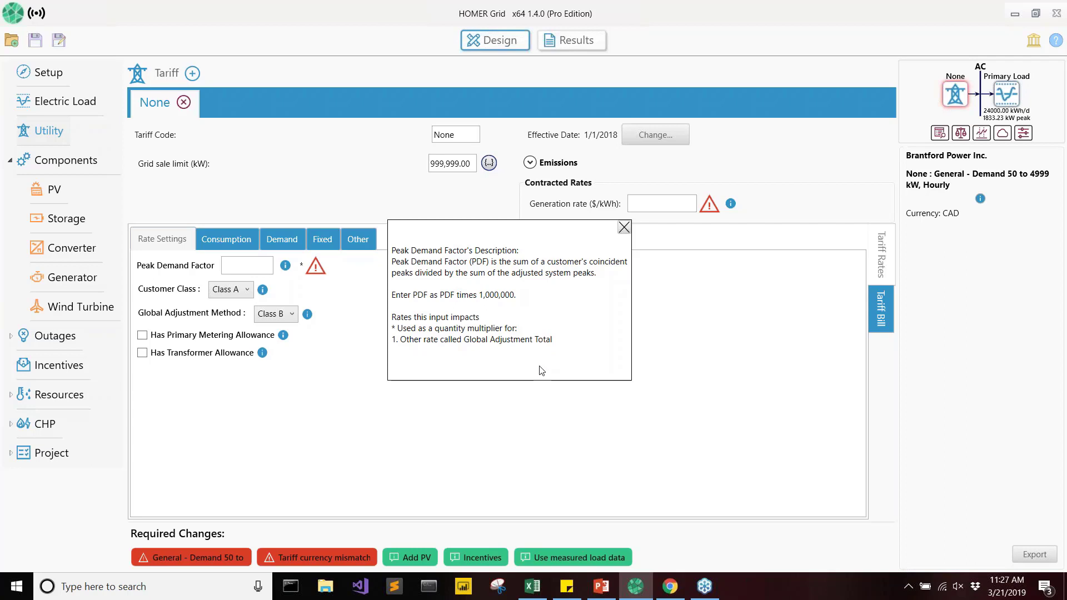
# Switch to the Excel workbook, close the floating description, and inspect the Peak Demand Factor and PDF *1M formulas.
pyautogui.click(532, 587)
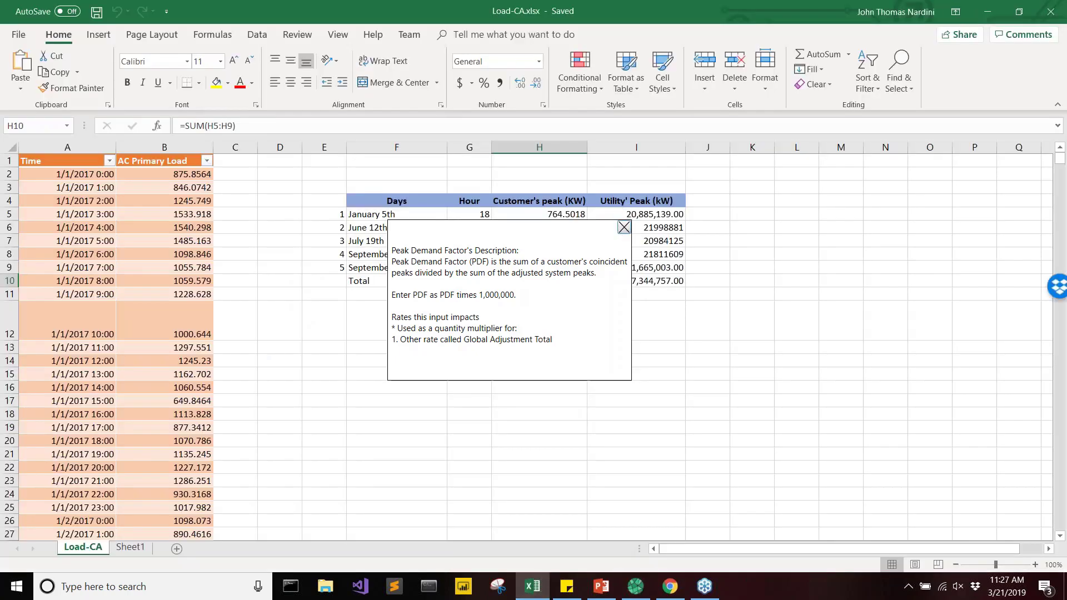
pyautogui.click(624, 228)
pyautogui.click(558, 331)
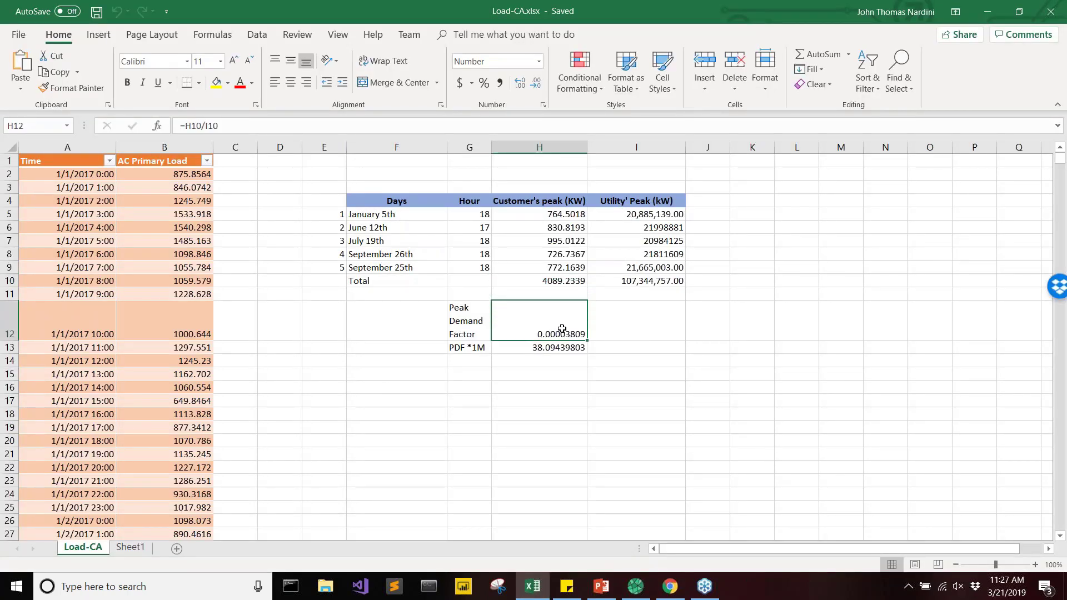
pyautogui.click(562, 346)
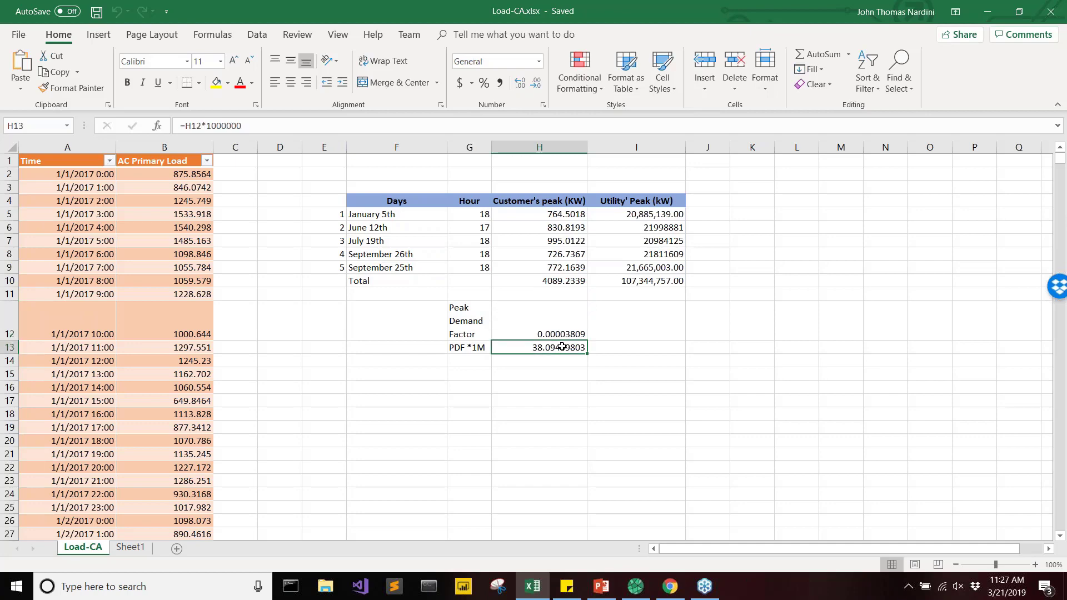
# Switch to HOMER Grid and set the tariff's Peak Demand Factor to 38.094.
pyautogui.click(636, 586)
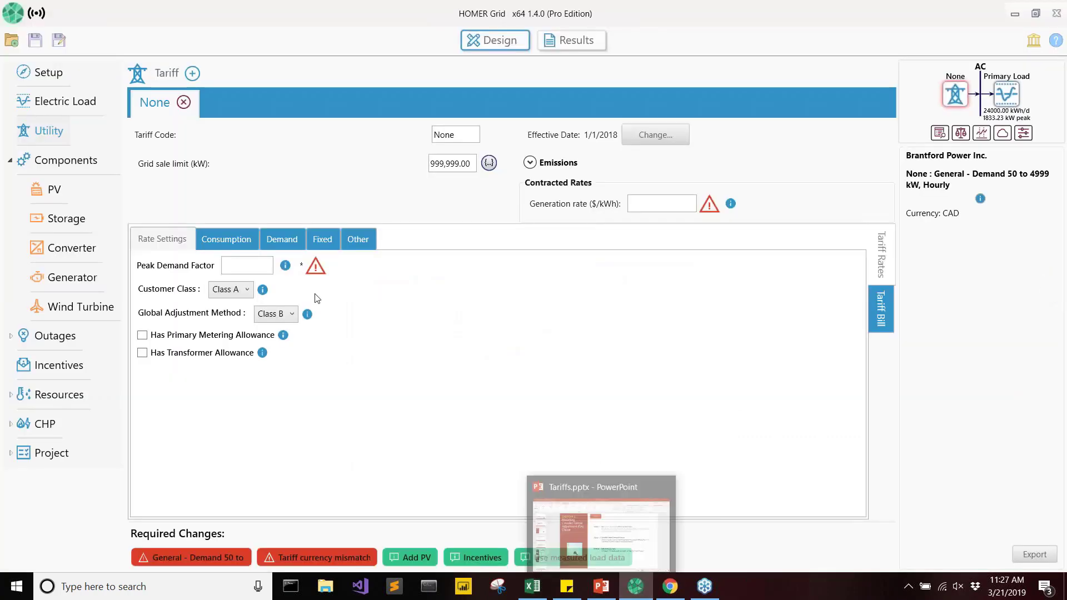
pyautogui.click(260, 268)
pyautogui.write('3')
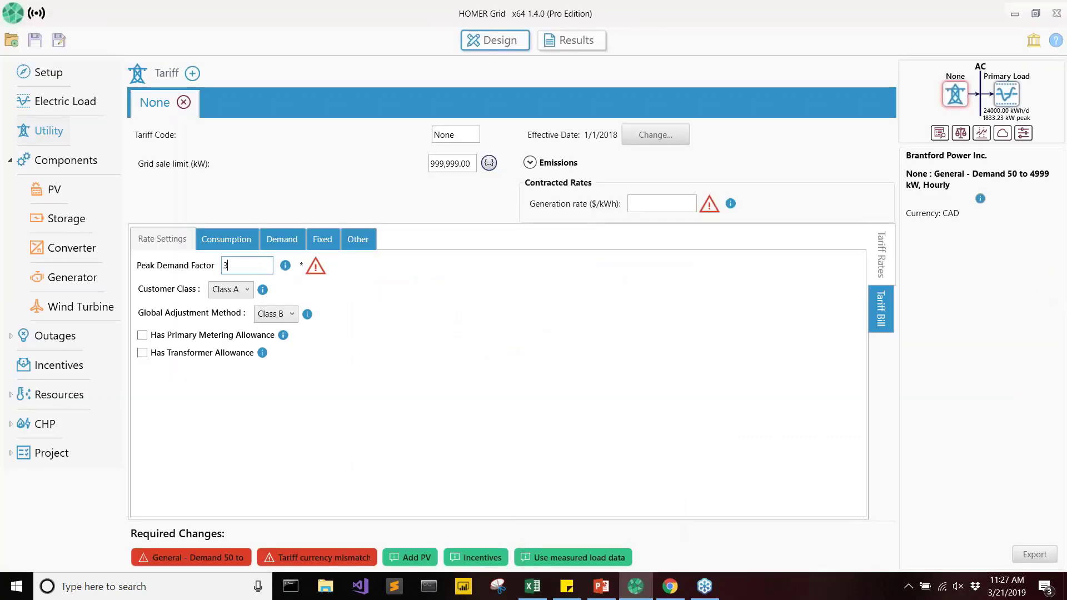
pyautogui.write('8.094')
pyautogui.click(332, 304)
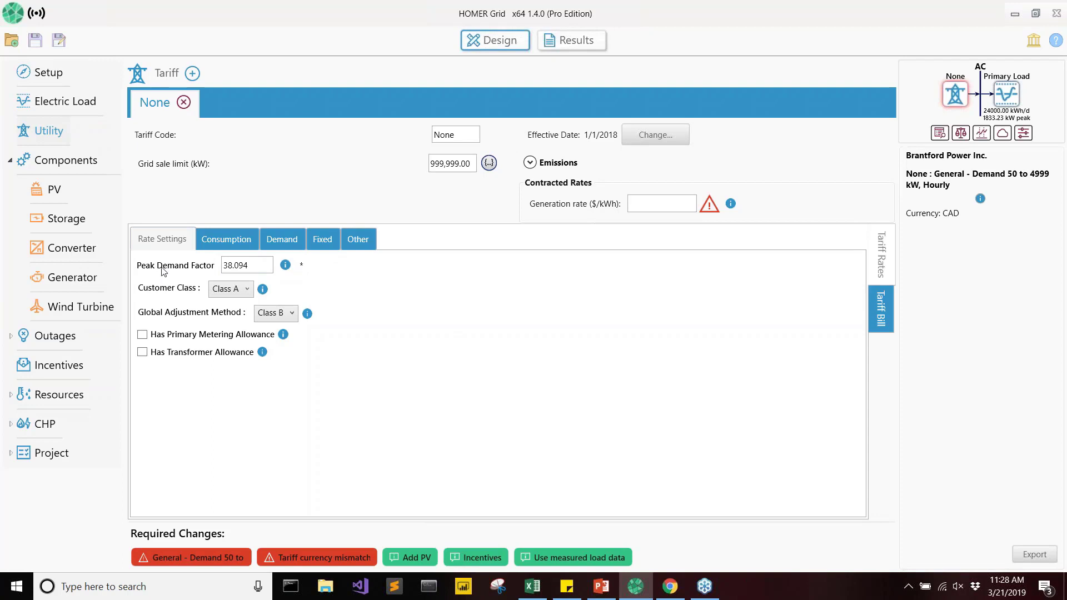
# Review which rate the Peak Demand Factor affects, then view the tariff's other rates for the Global Adjustment Total.
pyautogui.click(284, 268)
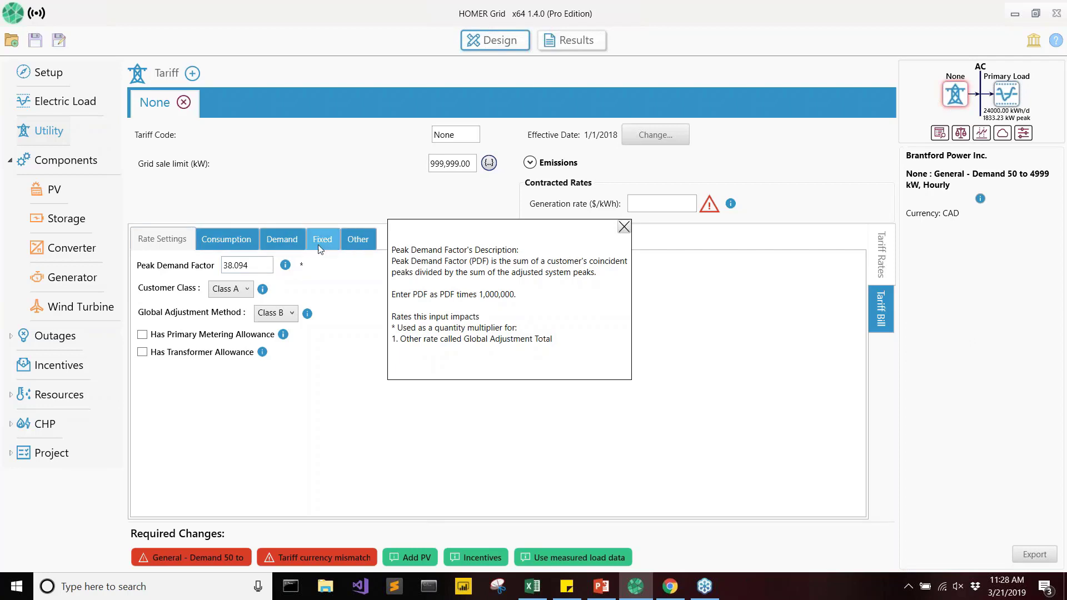
pyautogui.click(624, 227)
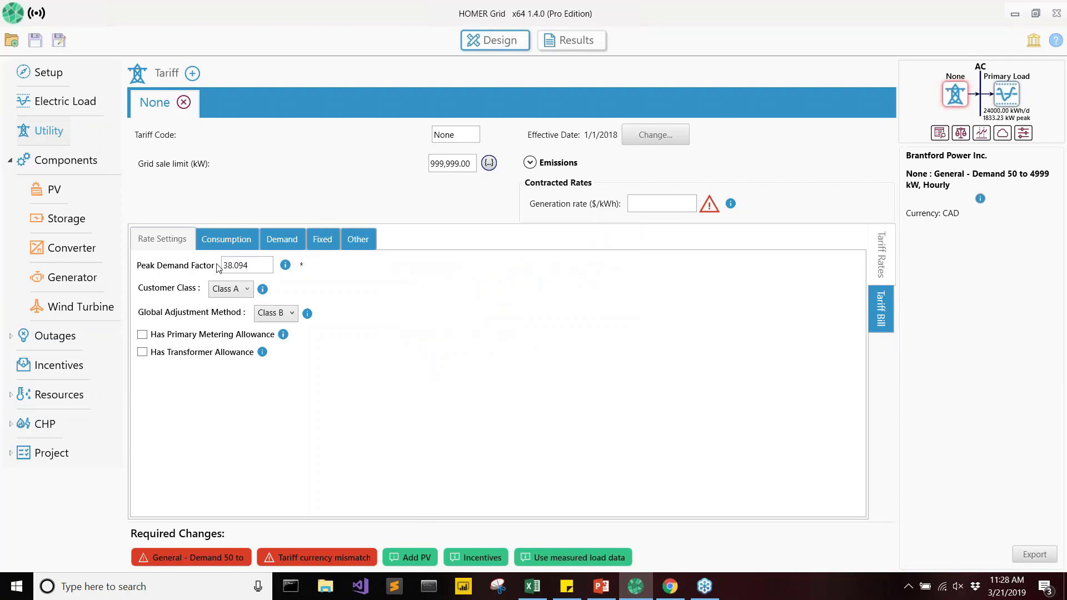
pyautogui.click(351, 238)
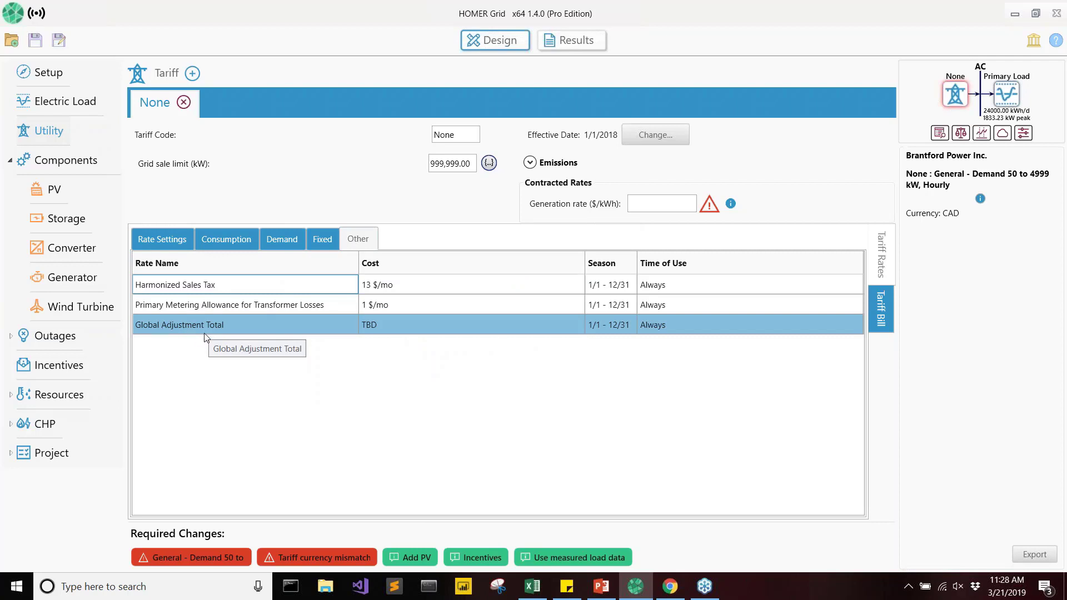
# Set the tariff's Global Adjustment Method to Class A and its contracted generation rate to 0.
pyautogui.click(165, 242)
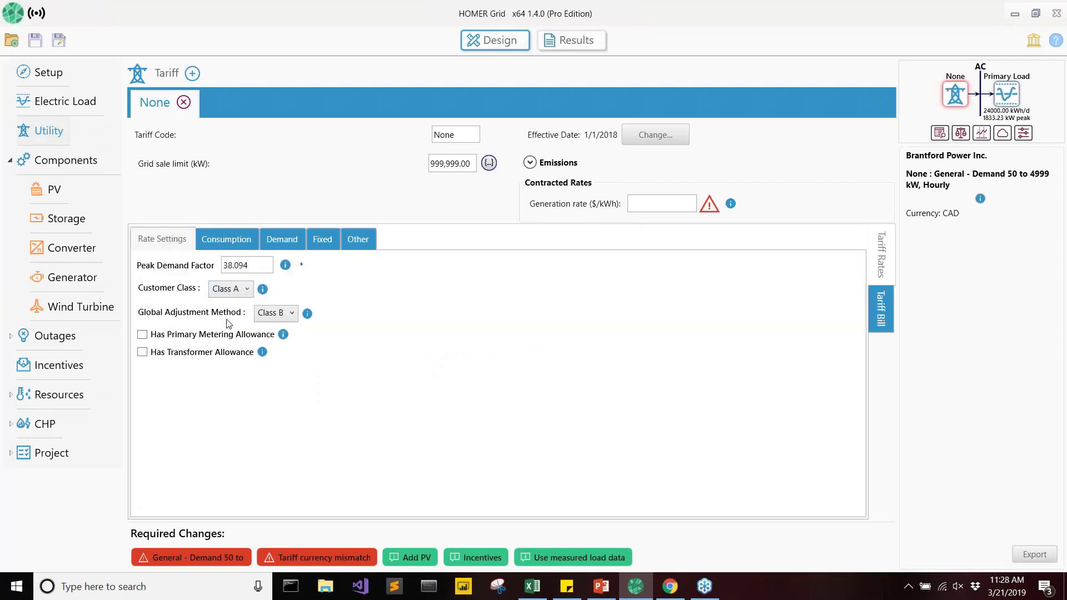
pyautogui.click(272, 315)
pyautogui.click(271, 330)
pyautogui.write('0')
pyautogui.click(547, 344)
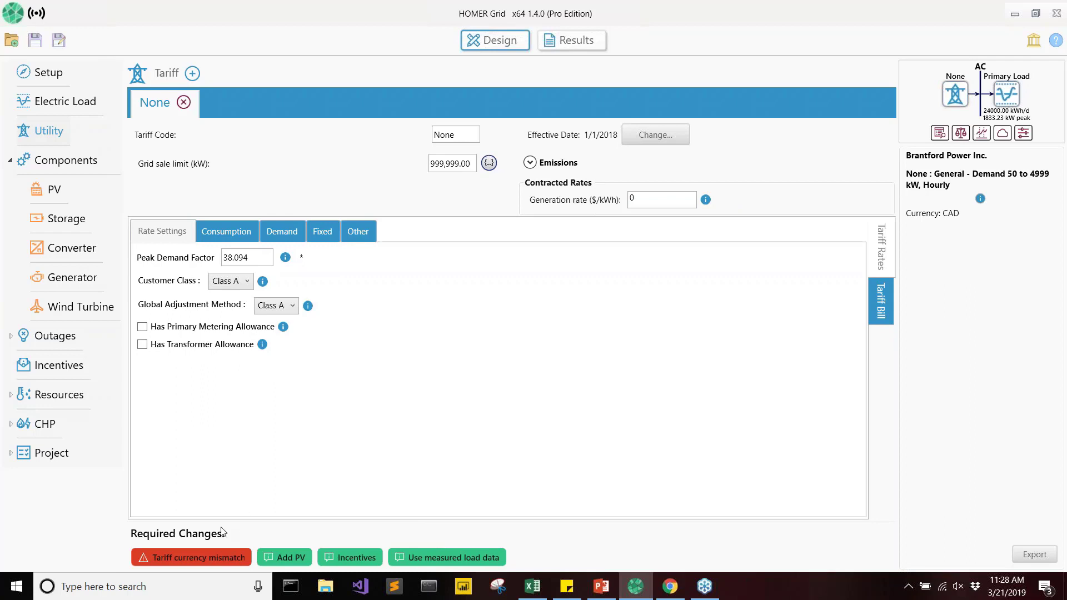
# Change the project's currency to Canadian Dollar in the economics settings.
pyautogui.click(15, 455)
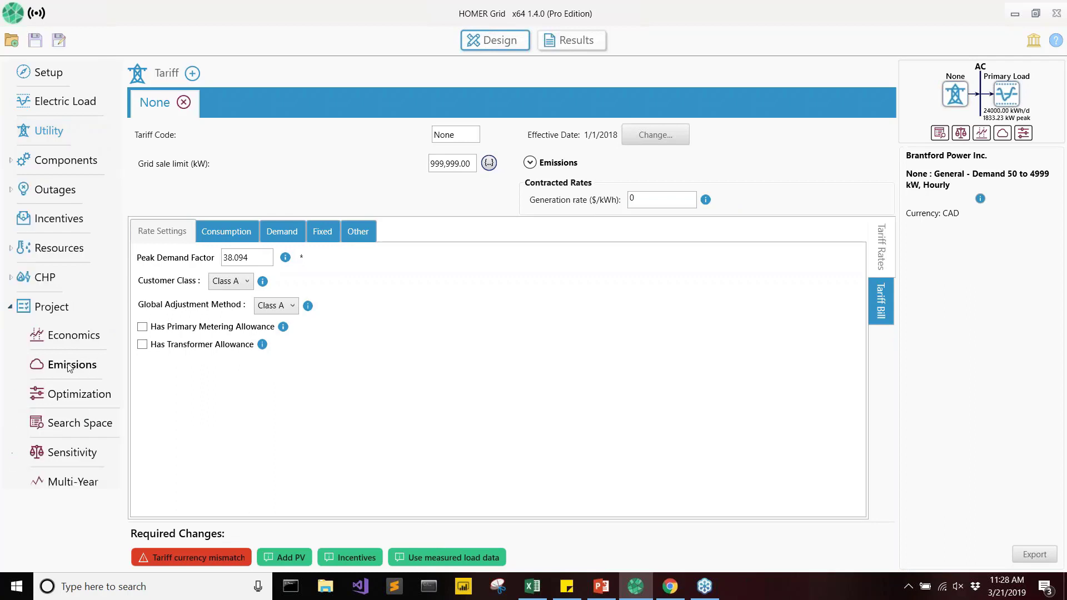
pyautogui.click(97, 346)
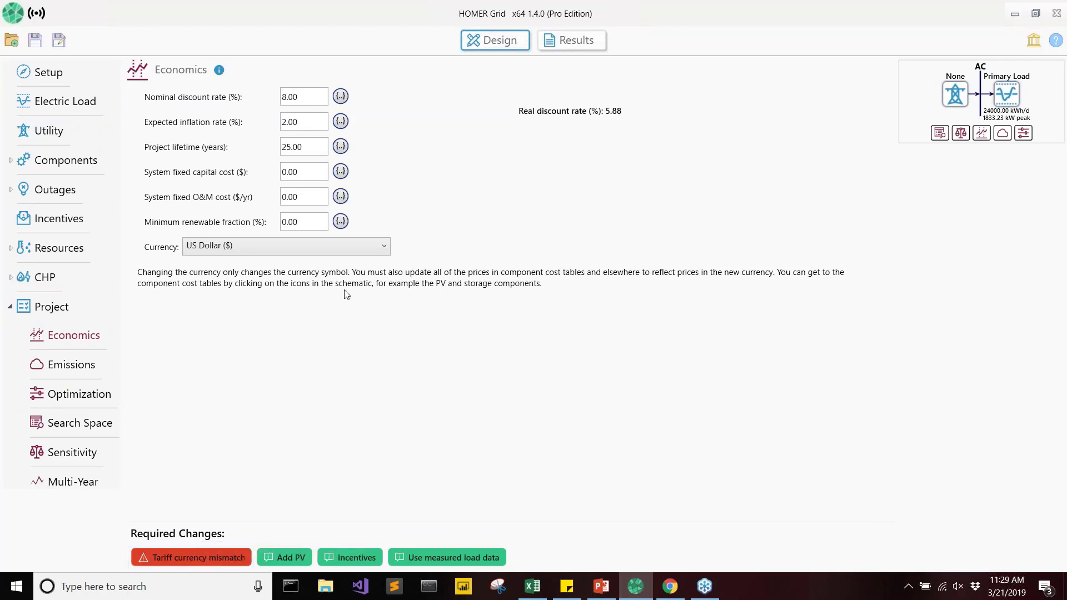
pyautogui.click(355, 245)
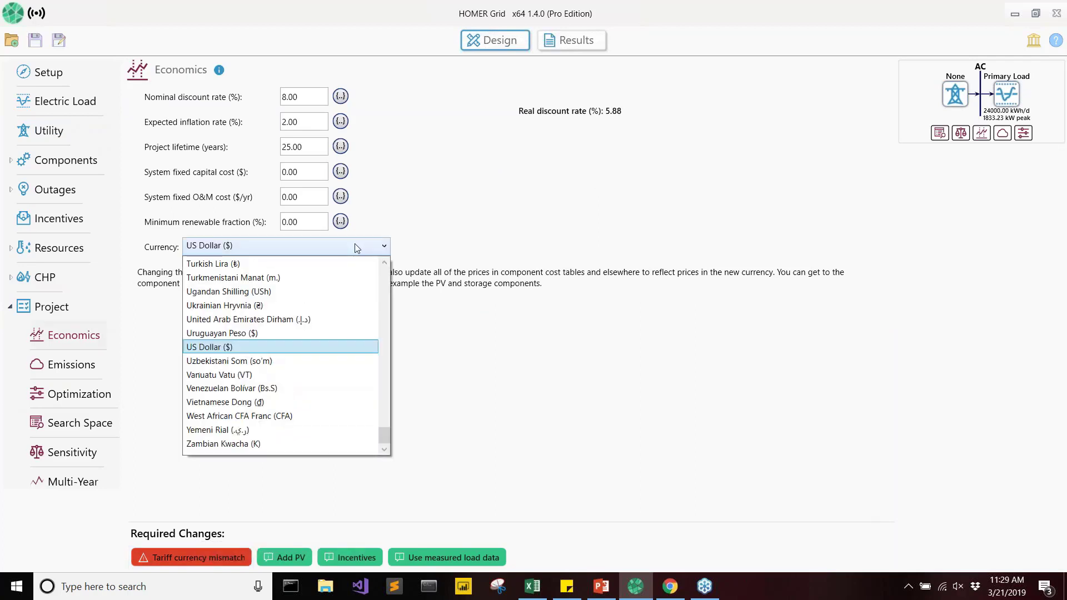
pyautogui.press('c')
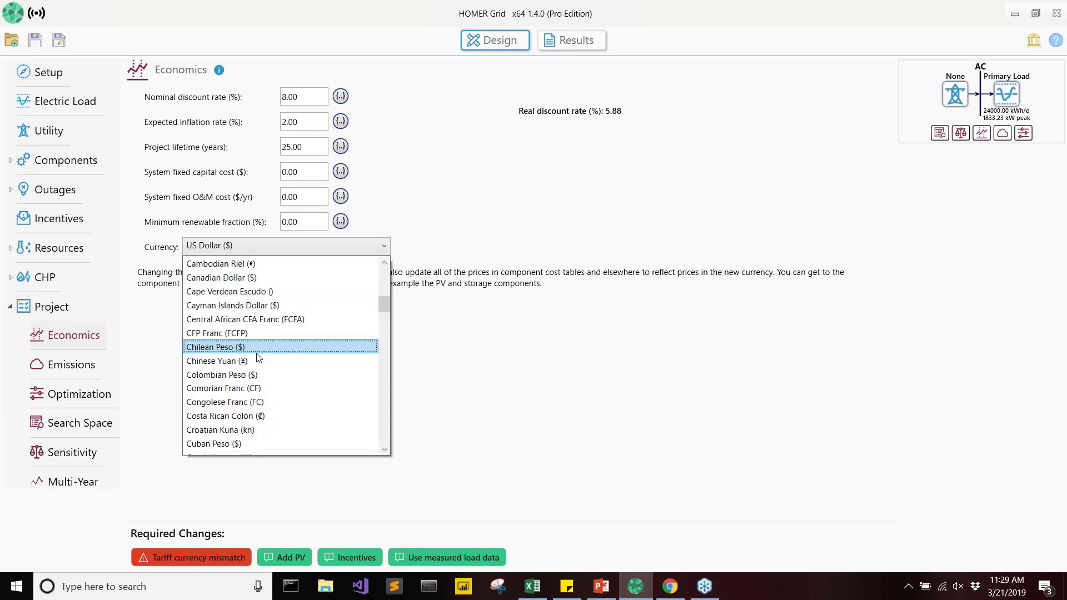
pyautogui.click(253, 281)
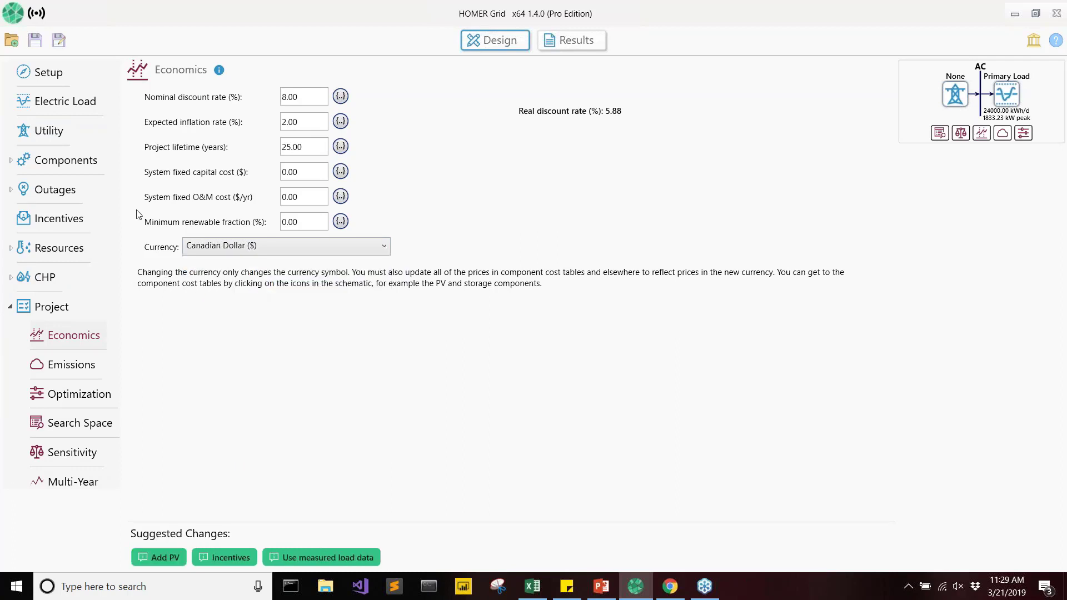
# Return to the utility tariff and review its other rates for the Global Adjustment Total.
pyautogui.click(55, 132)
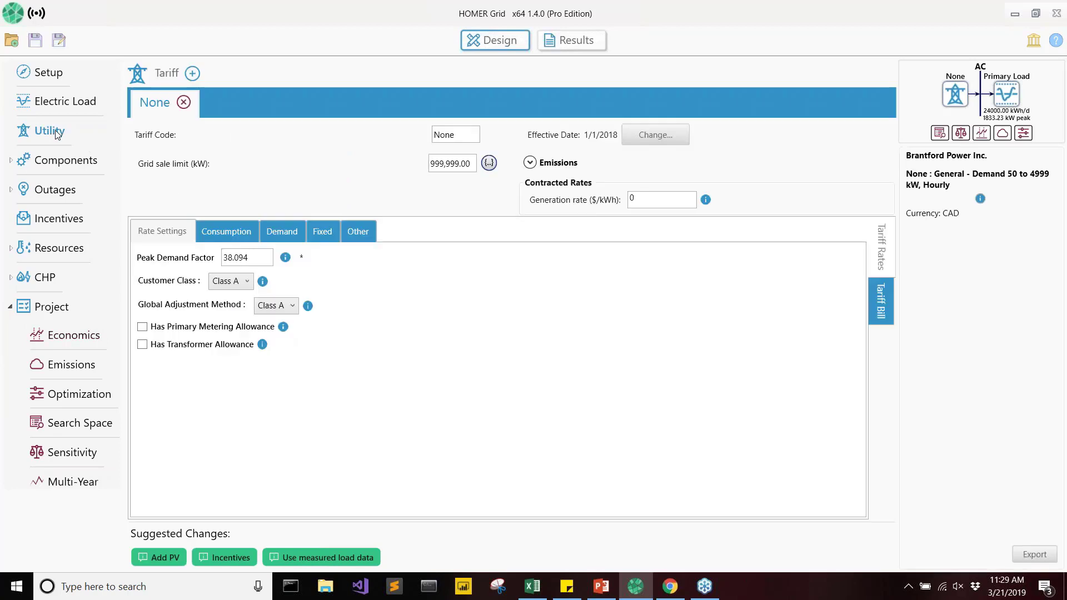
pyautogui.click(874, 318)
pyautogui.click(354, 234)
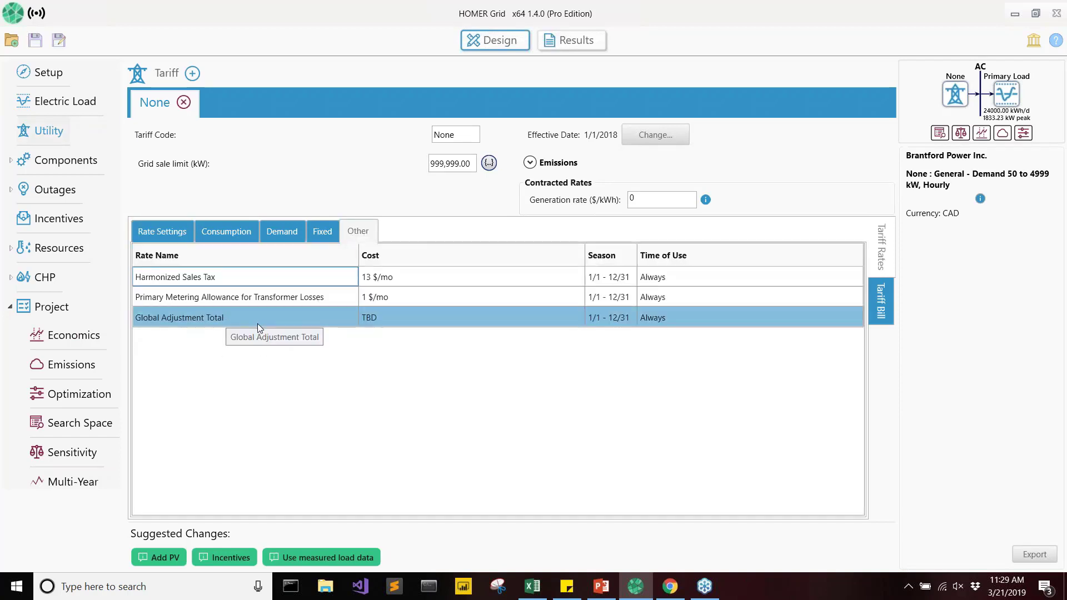
# Generate the bill and tariff visualization and review the monthly summary through its annual charges.
pyautogui.click(880, 301)
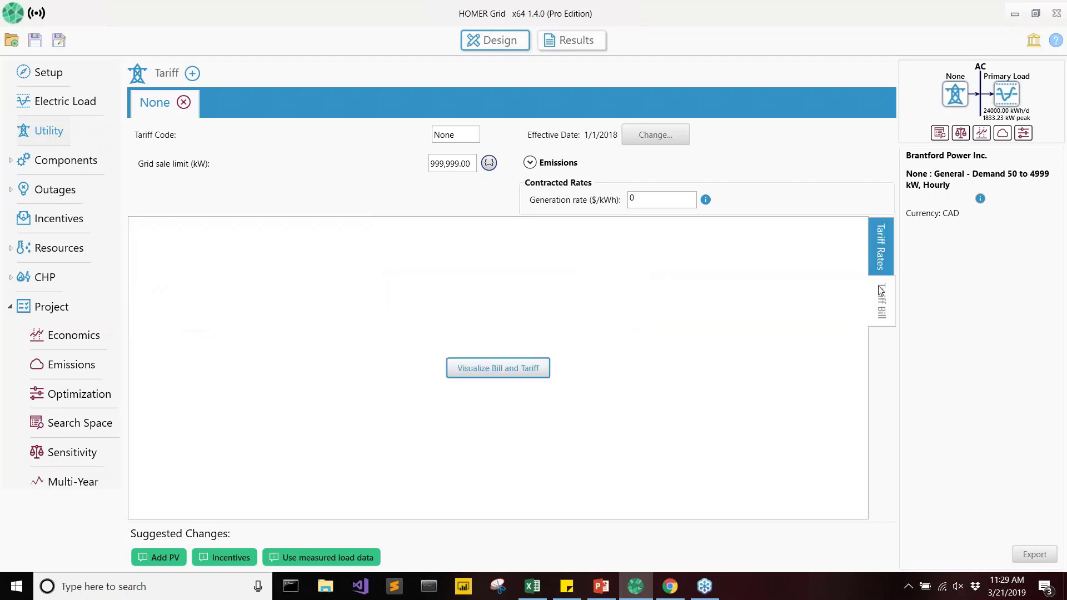
pyautogui.click(500, 372)
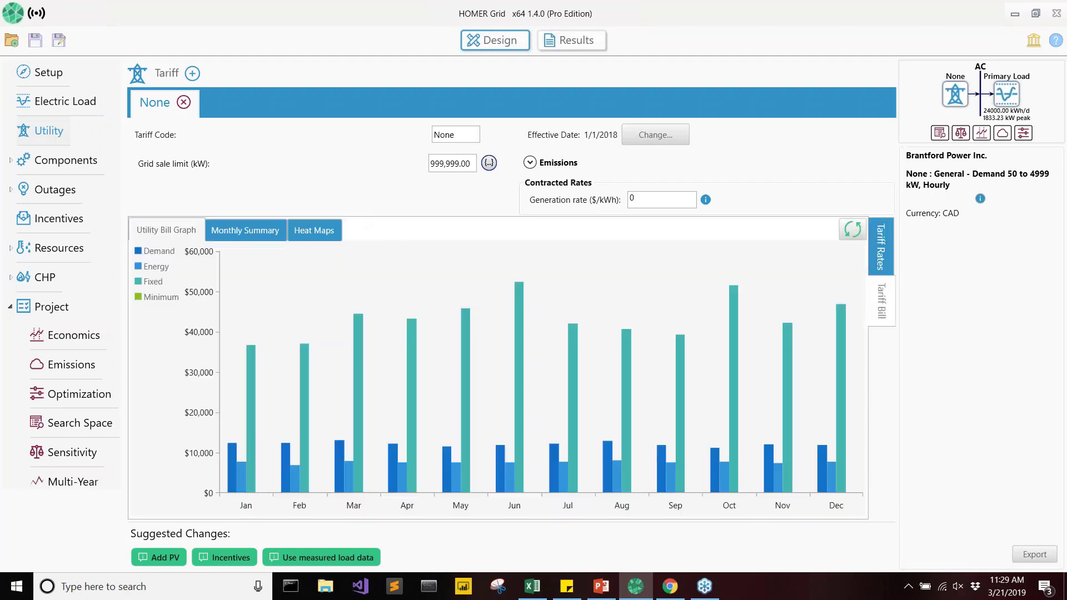
pyautogui.click(261, 235)
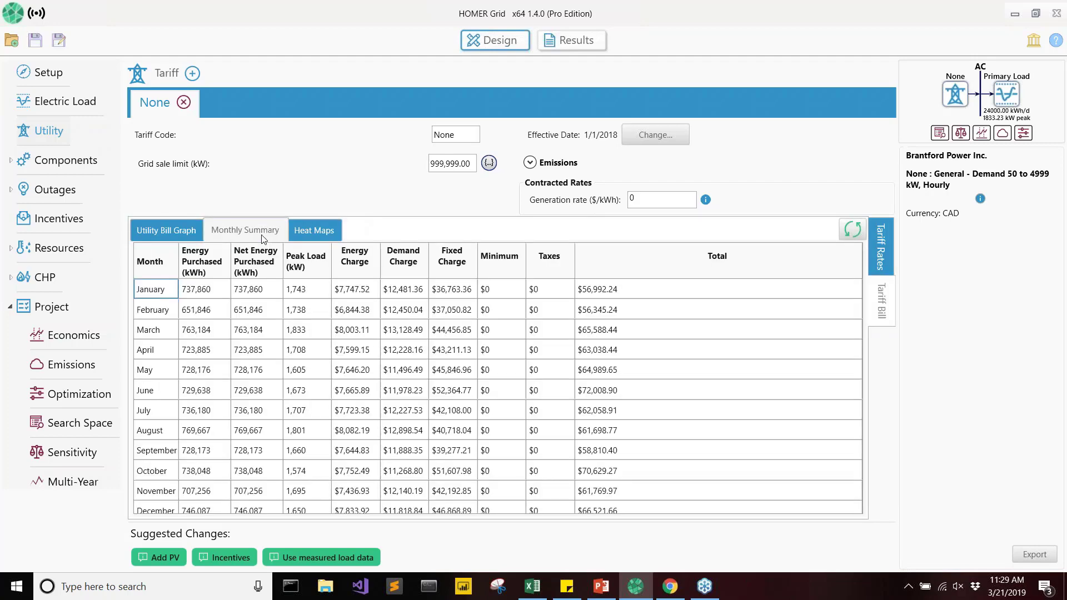
pyautogui.click(383, 413)
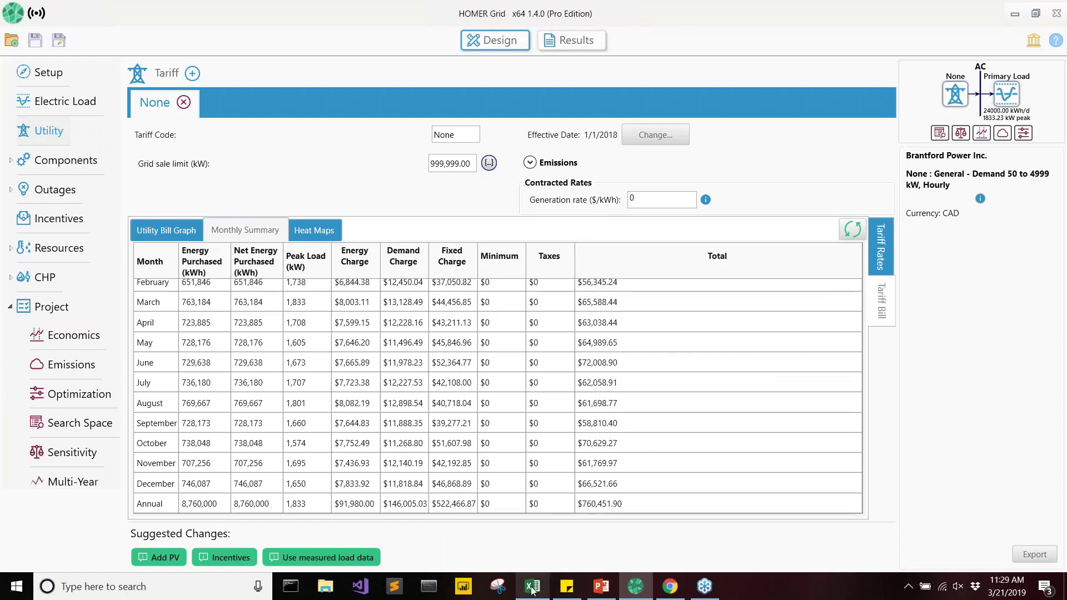
# Switch to the Excel workbook and examine the customer's peak values for the five peak days, then minimize the workbook.
pyautogui.moveTo(532, 590)
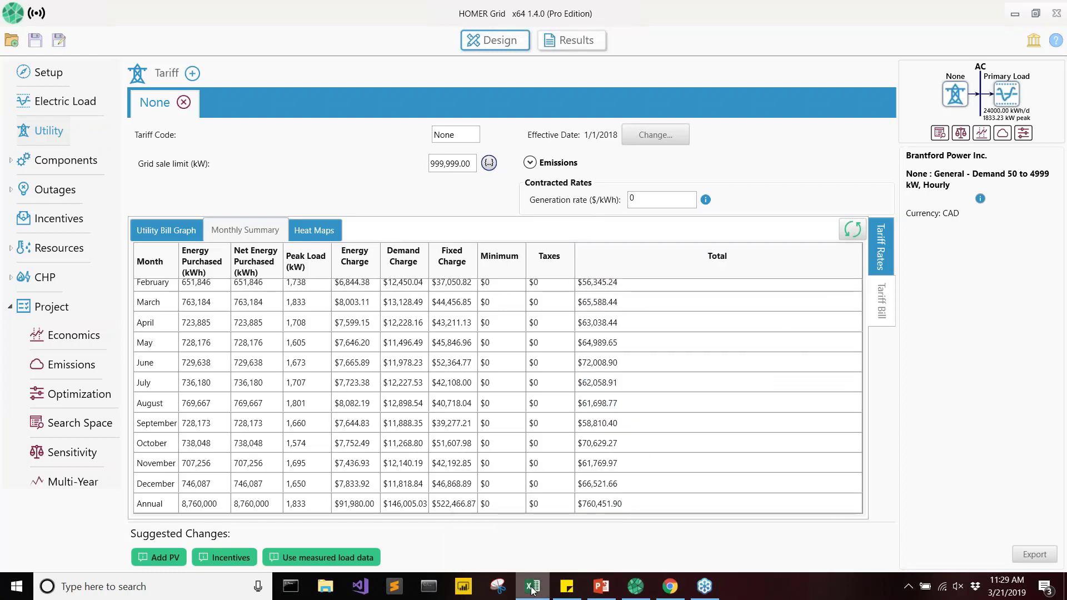
pyautogui.rightClick(532, 590)
pyautogui.click(532, 586)
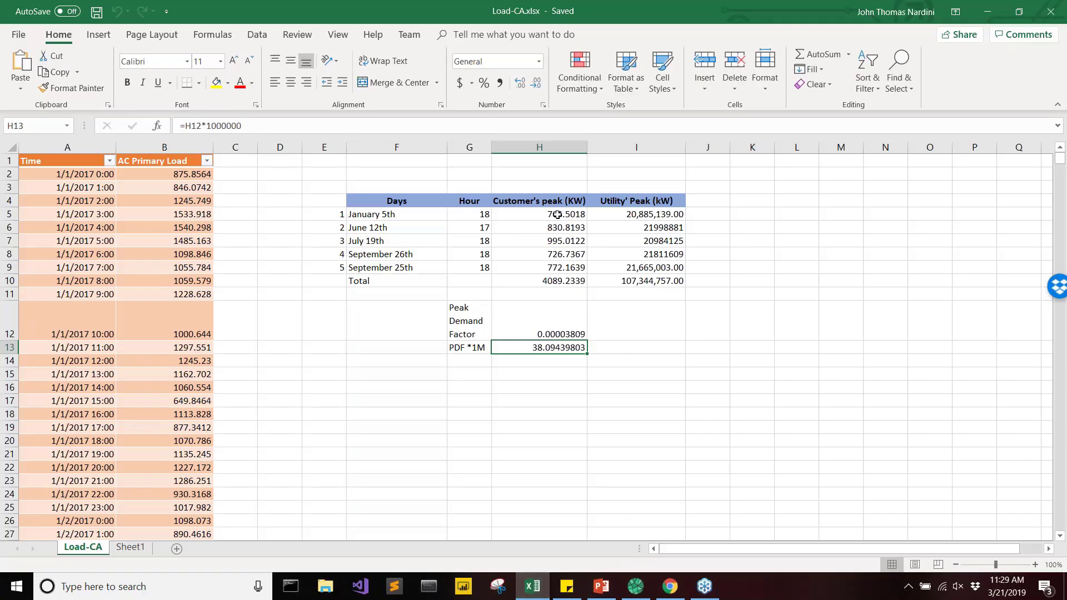
pyautogui.moveTo(558, 215); pyautogui.dragTo(561, 270)
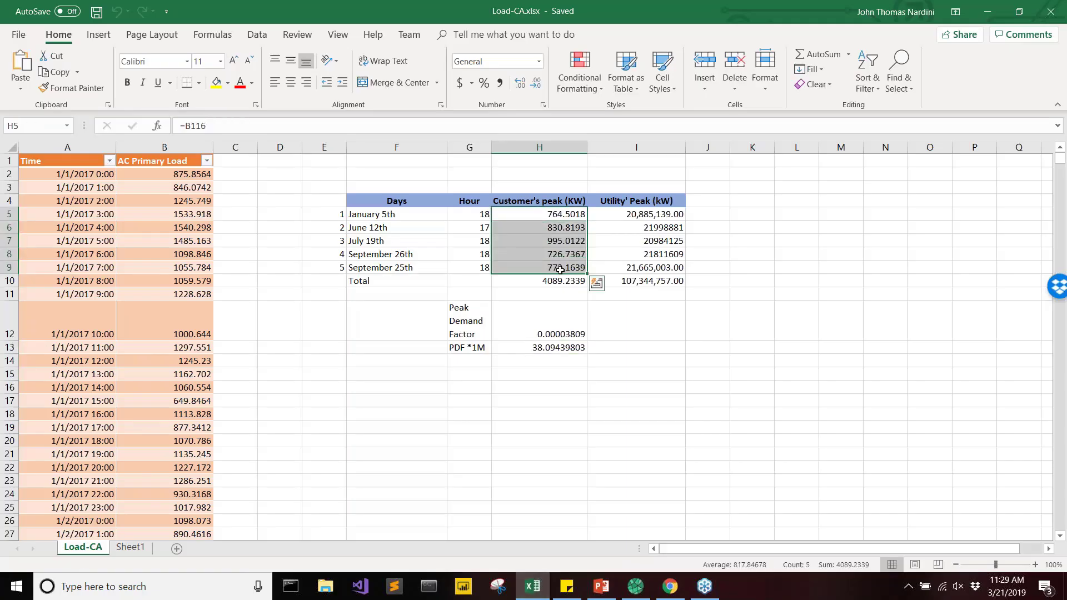
pyautogui.click(992, 16)
# Set the tariff's Peak Demand Factor to 28 in HOMER Grid and recalculate the monthly bill summary.
pyautogui.click(881, 245)
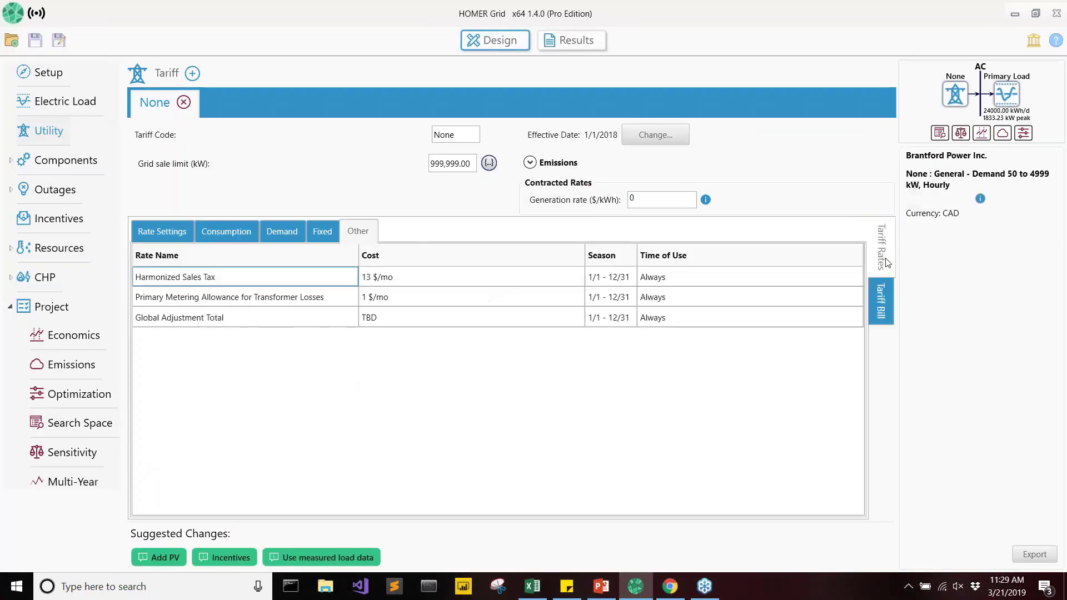
pyautogui.click(161, 233)
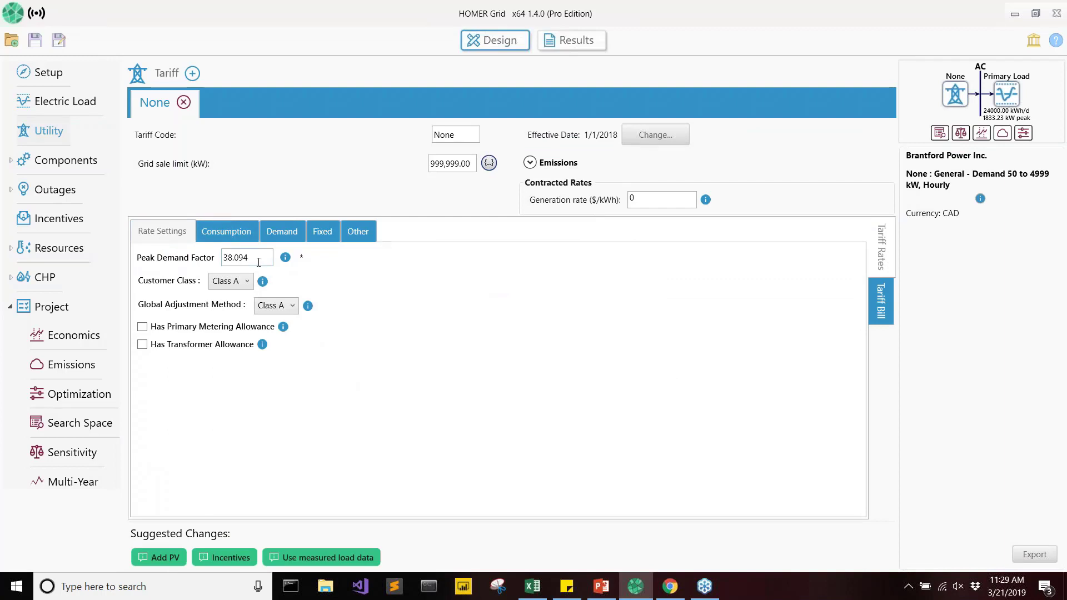
pyautogui.write('28')
pyautogui.click(882, 311)
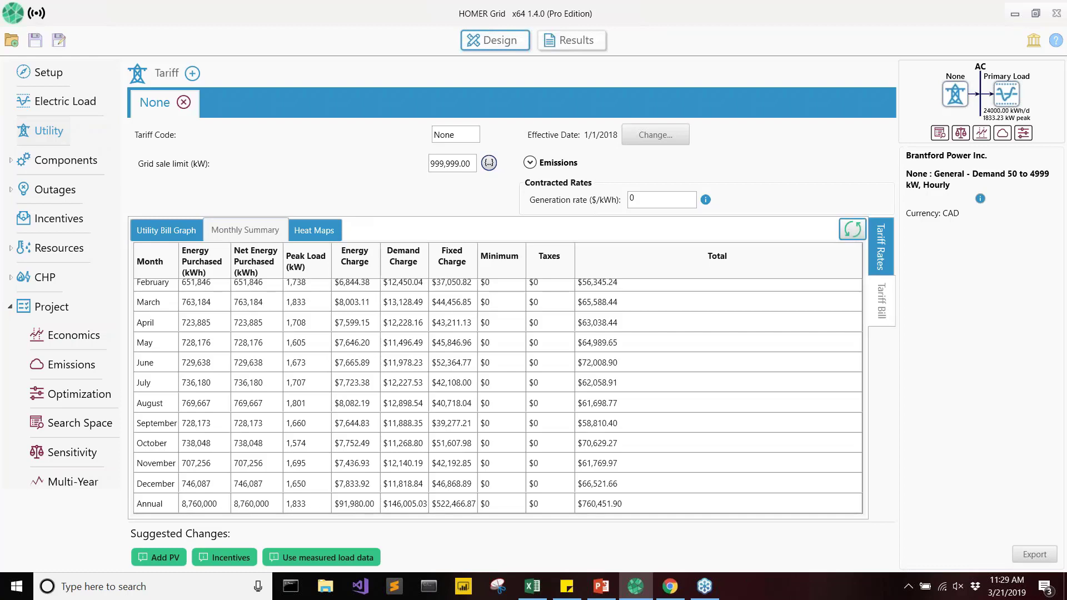
pyautogui.click(852, 229)
# Examine the annual fixed charge and annual total in the recalculated bill summary.
pyautogui.click(462, 503)
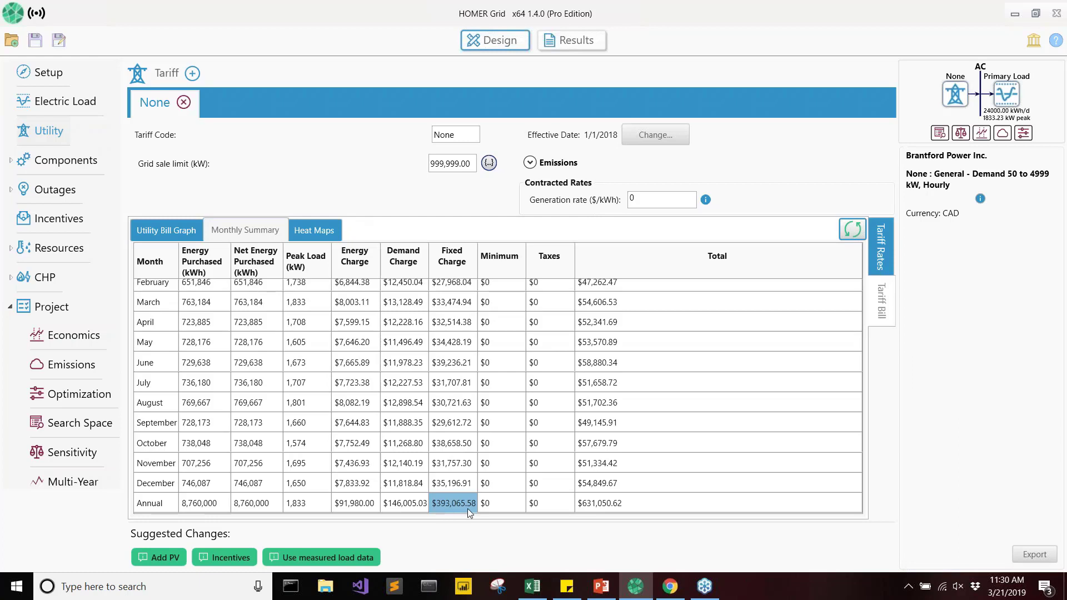
pyautogui.click(558, 506)
pyautogui.click(589, 499)
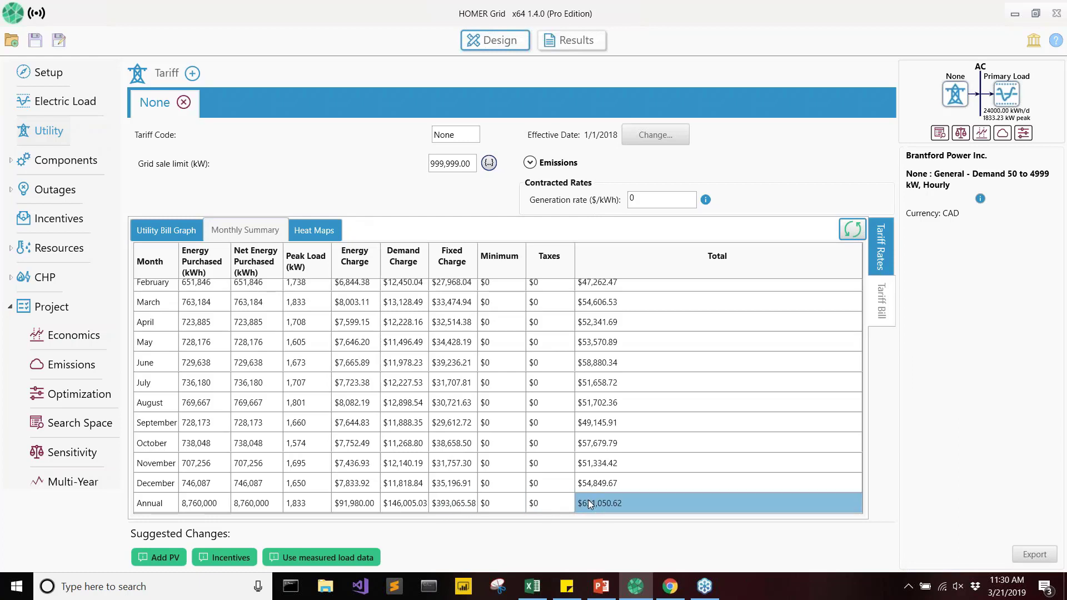
# Switch to the PowerPoint presentation, present from the current slide, and advance to the conclusions on Global Adjustment costs.
pyautogui.click(601, 586)
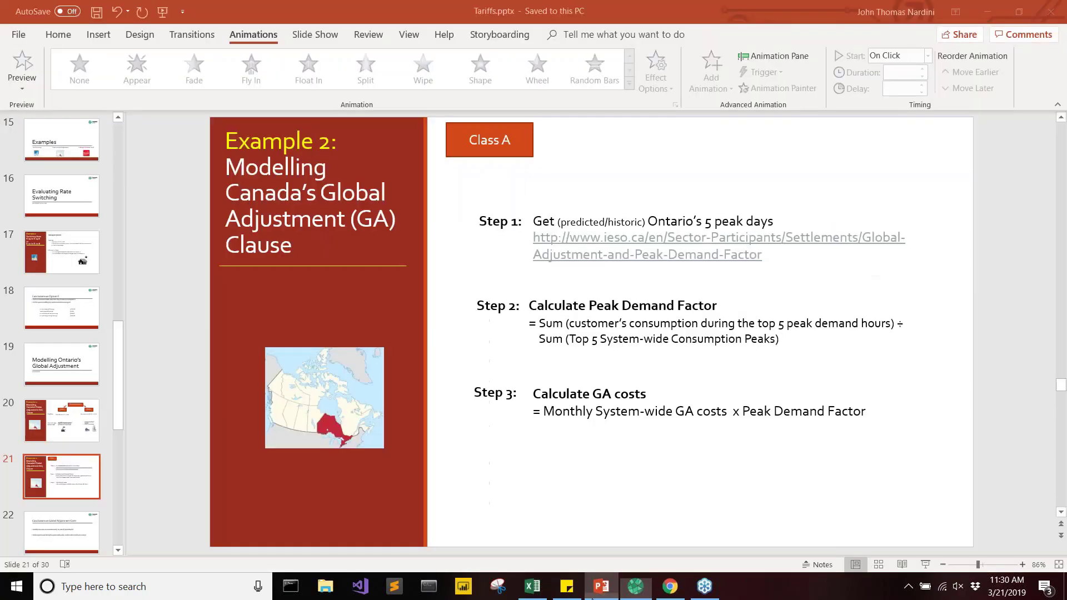
pyautogui.click(925, 565)
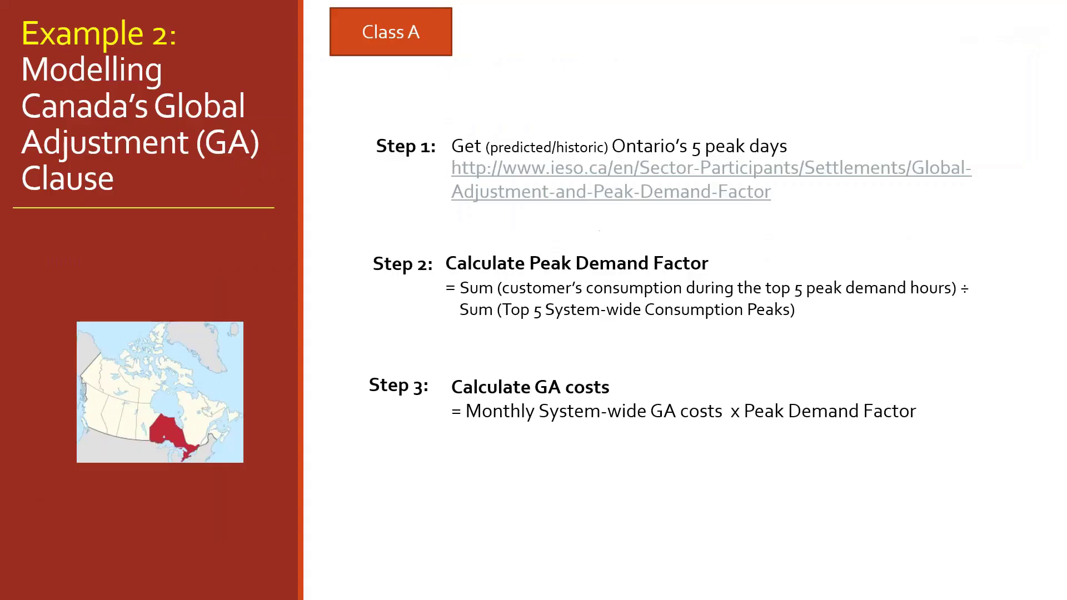
pyautogui.press('Right')
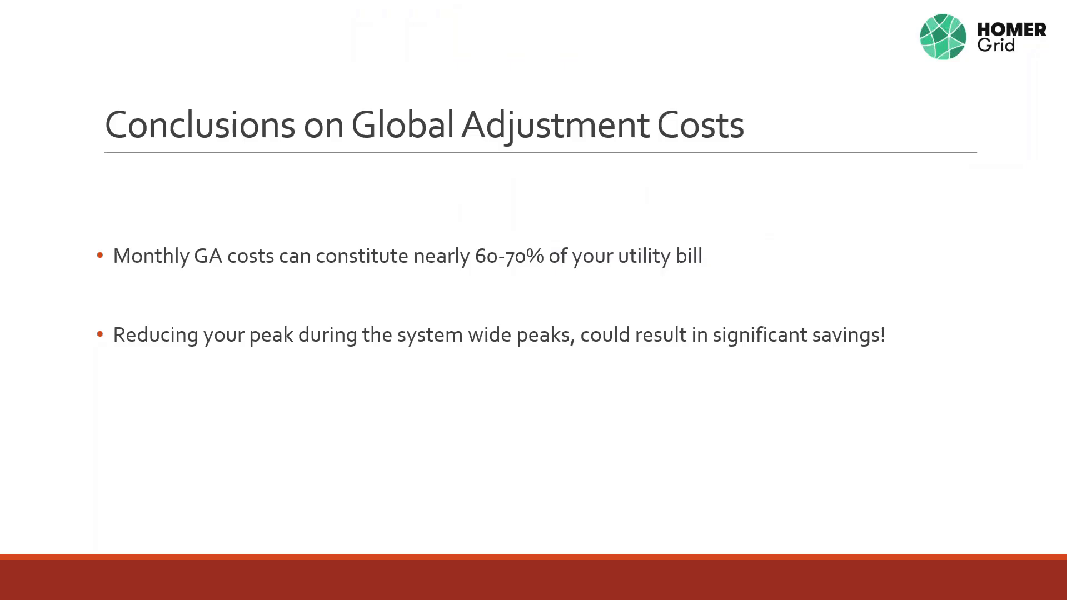
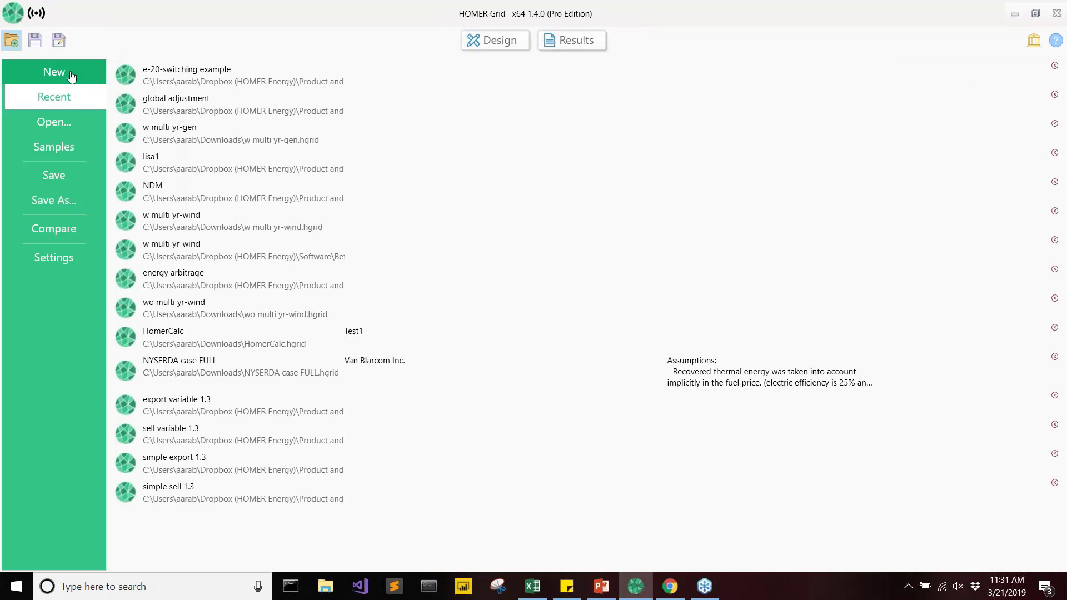
# Create a new HOMER Grid project and launch the HOMER Tariff Builder application from the utility's tariff import options.
pyautogui.click(72, 74)
pyautogui.click(57, 136)
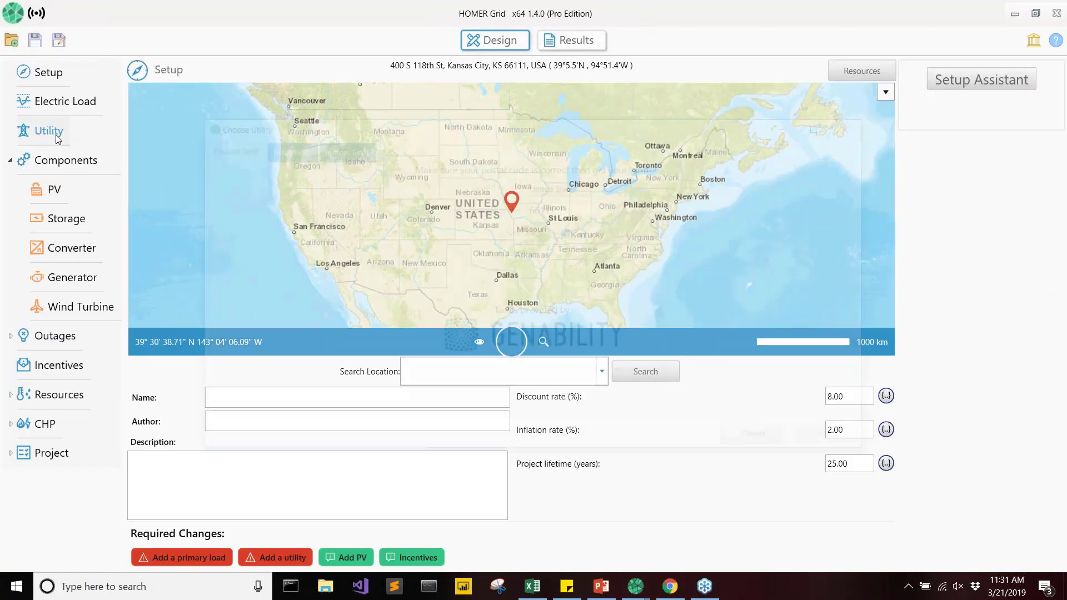
pyautogui.click(352, 152)
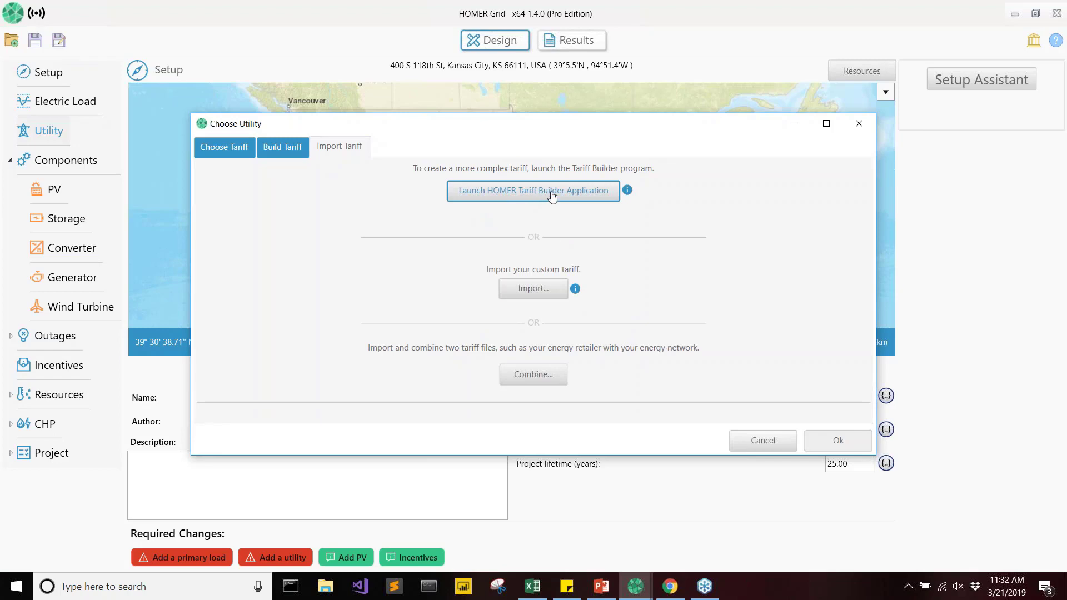
pyautogui.click(552, 197)
pyautogui.moveTo(489, 65); pyautogui.dragTo(666, 179)
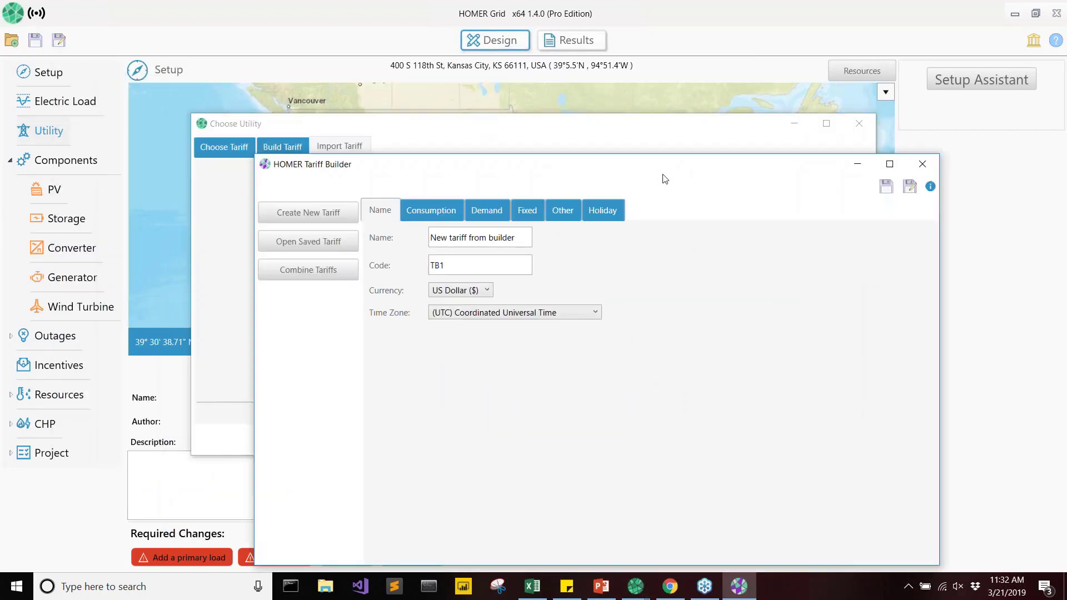
# Name the new tariff "Medium Business Demand" and set its code to NDM.
pyautogui.moveTo(526, 238); pyautogui.dragTo(407, 248)
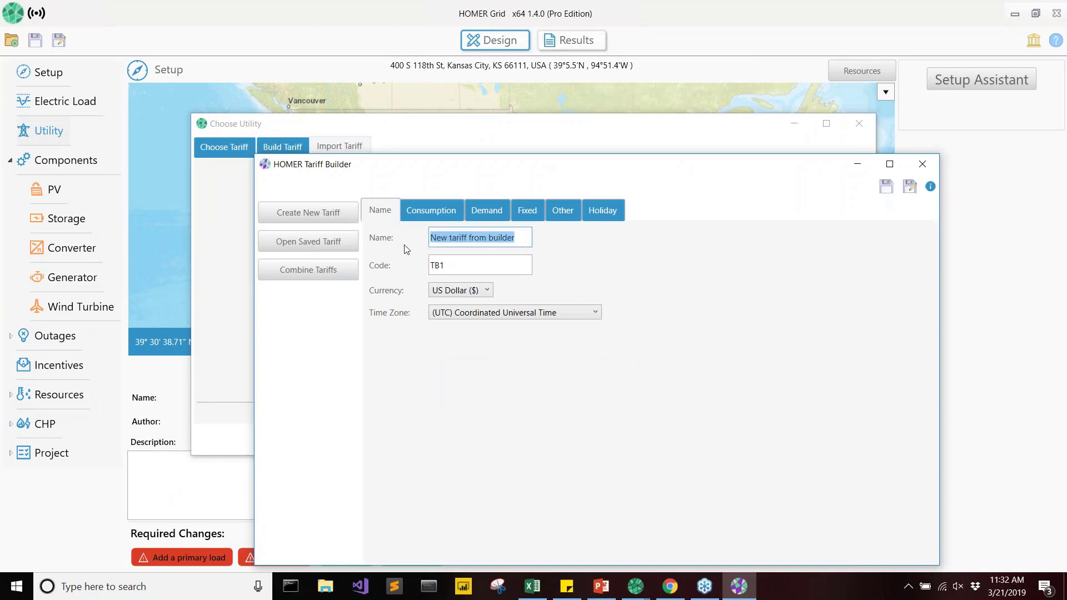
pyautogui.write('Medi')
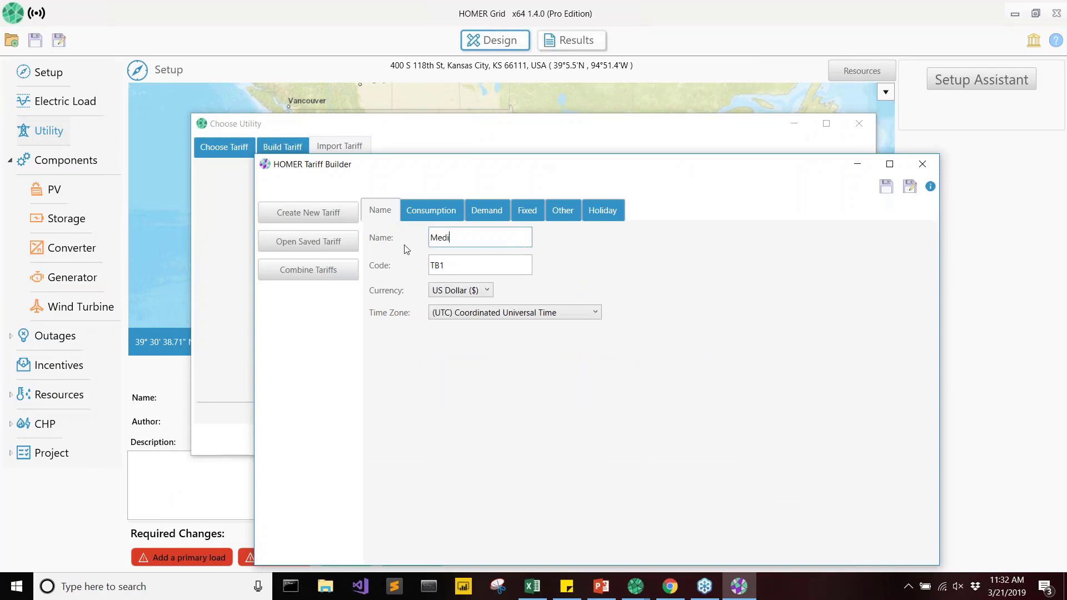
pyautogui.write('um Business Demand')
pyautogui.press('Tab')
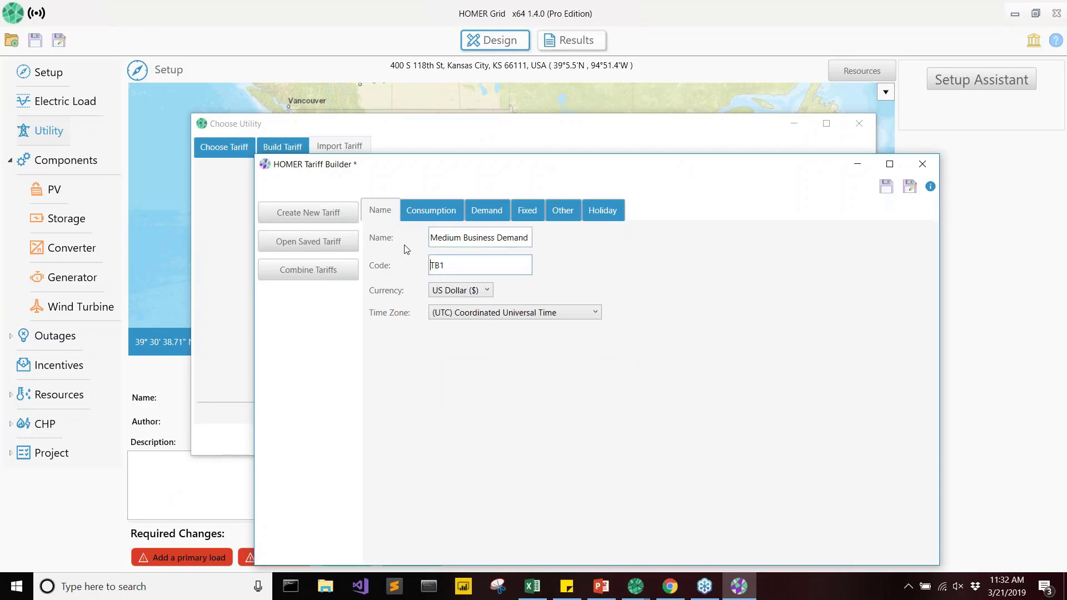
pyautogui.hotkey('ctrl', 'a')
pyautogui.write('ND')
# Set the tariff's currency to Australian Dollar ($) and its time zone to (UTC+10:00) Canberra, Melbourne, Sydney.
pyautogui.click(487, 290)
pyautogui.press('a')
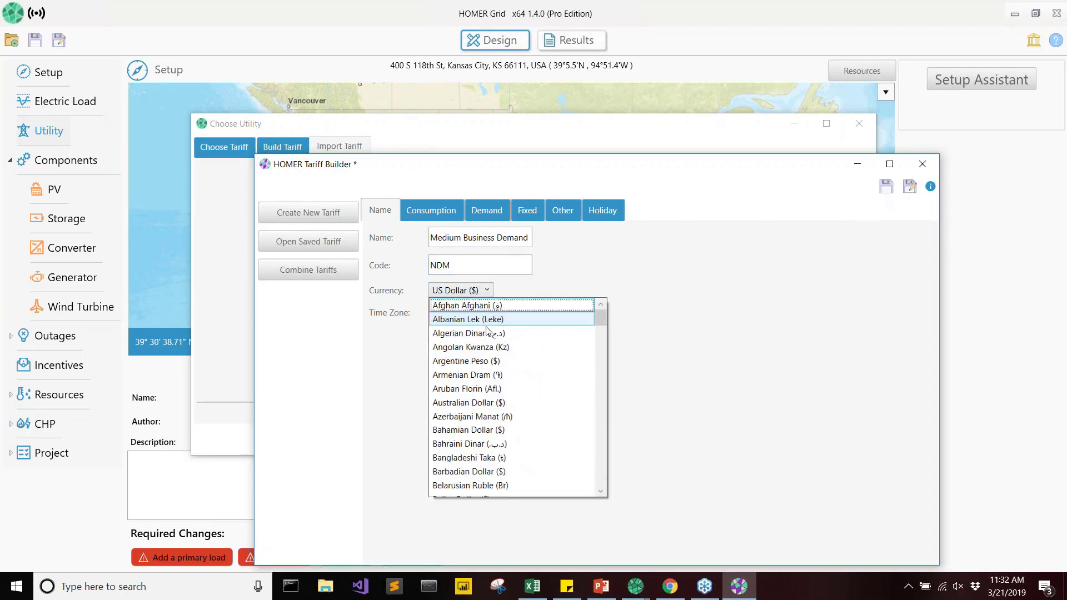
pyautogui.click(486, 402)
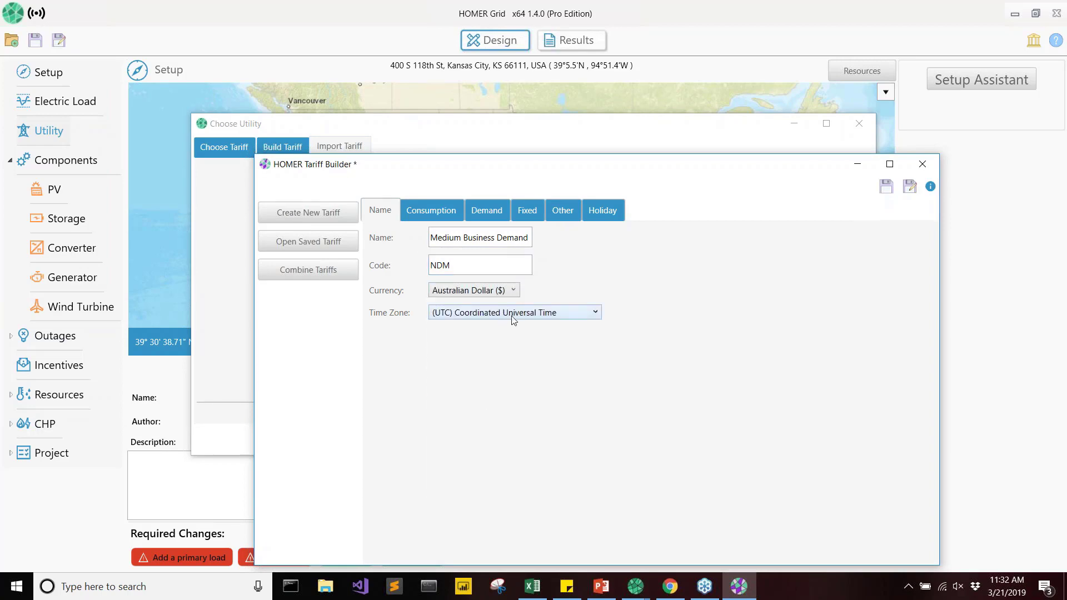
pyautogui.click(513, 314)
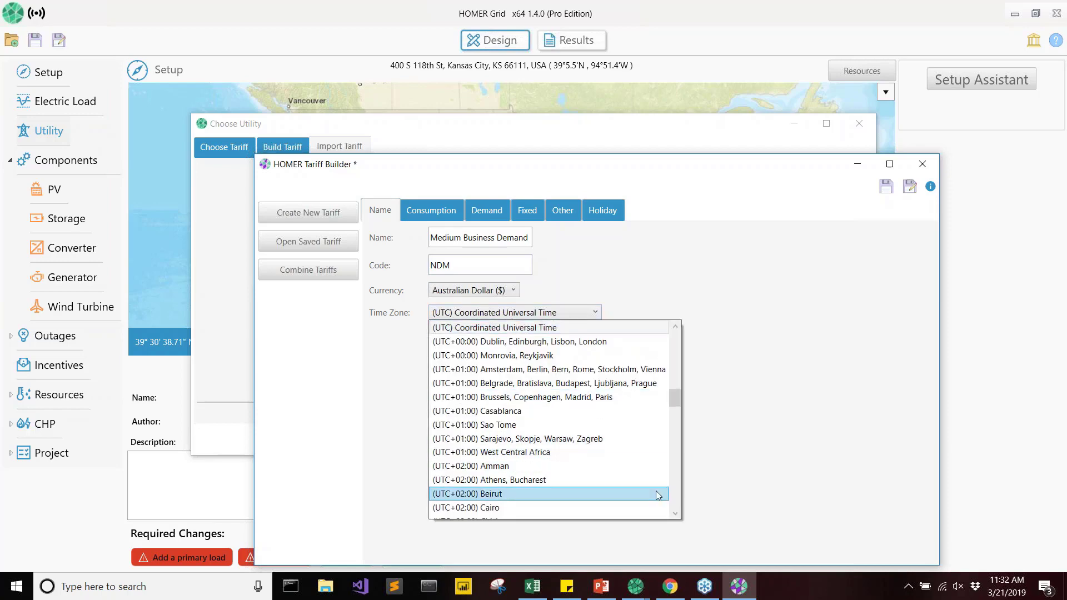
pyautogui.click(675, 513)
pyautogui.moveTo(678, 516); pyautogui.dragTo(678, 517)
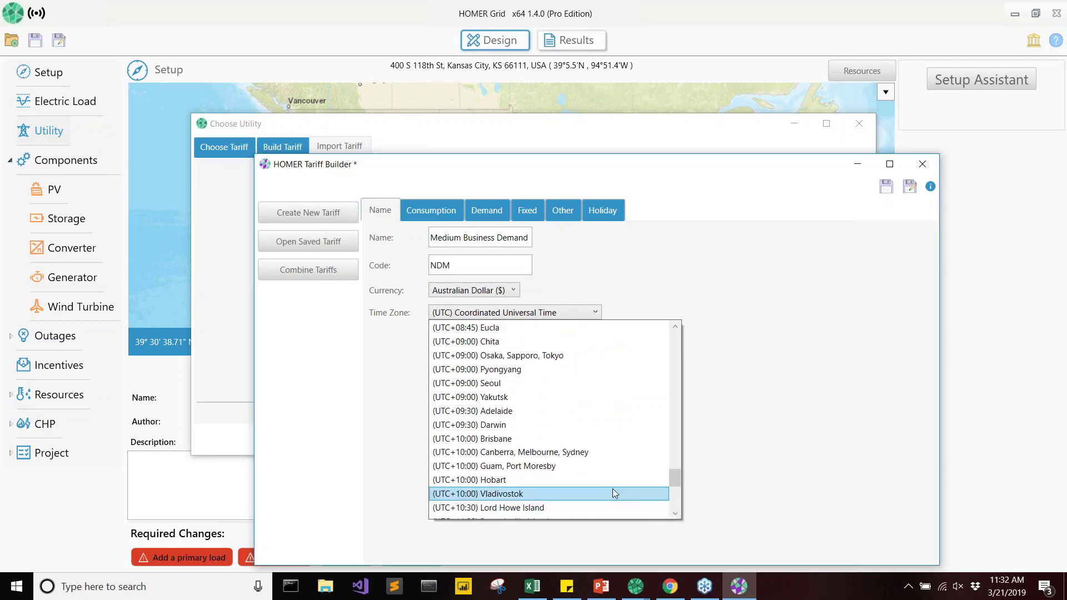
pyautogui.click(573, 452)
# Add a consumption rate named "Off-Peak Energy Charge" with a cost of 0.045 $/kWh.
pyautogui.click(432, 214)
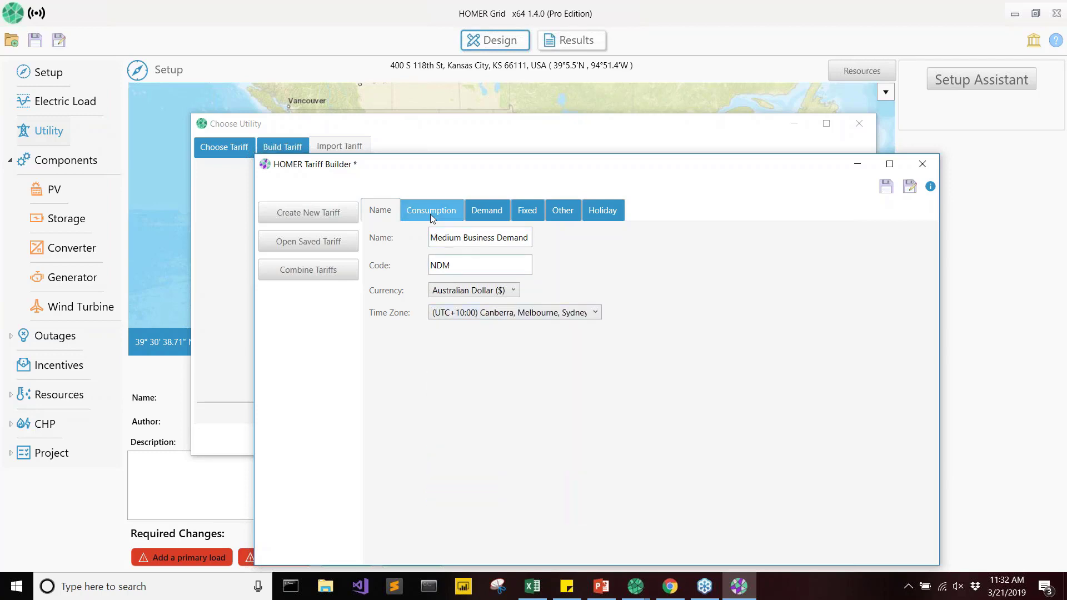
pyautogui.click(917, 243)
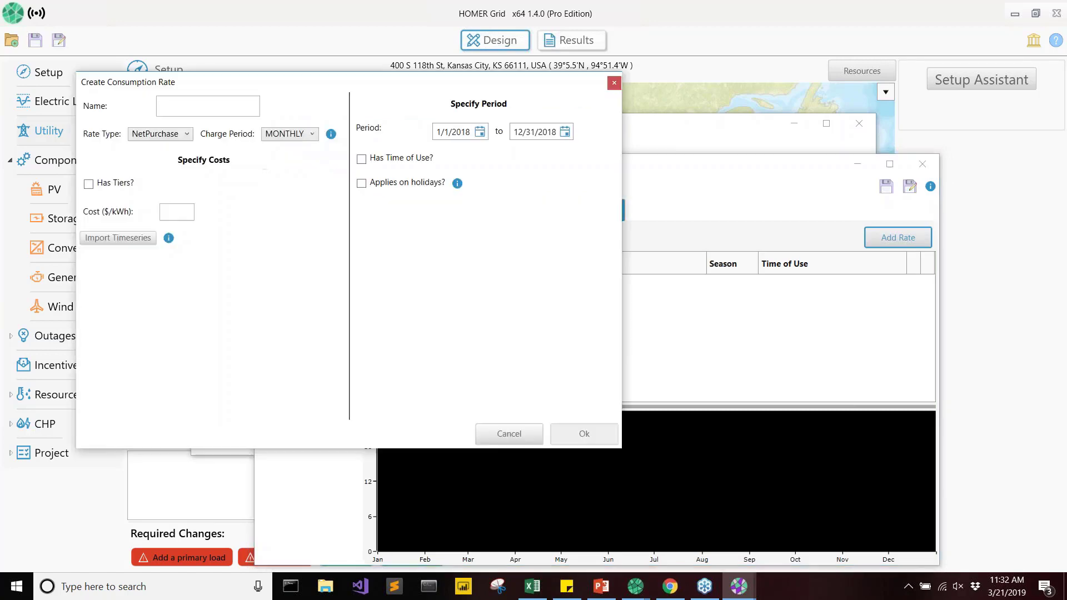
pyautogui.moveTo(392, 81); pyautogui.dragTo(669, 124)
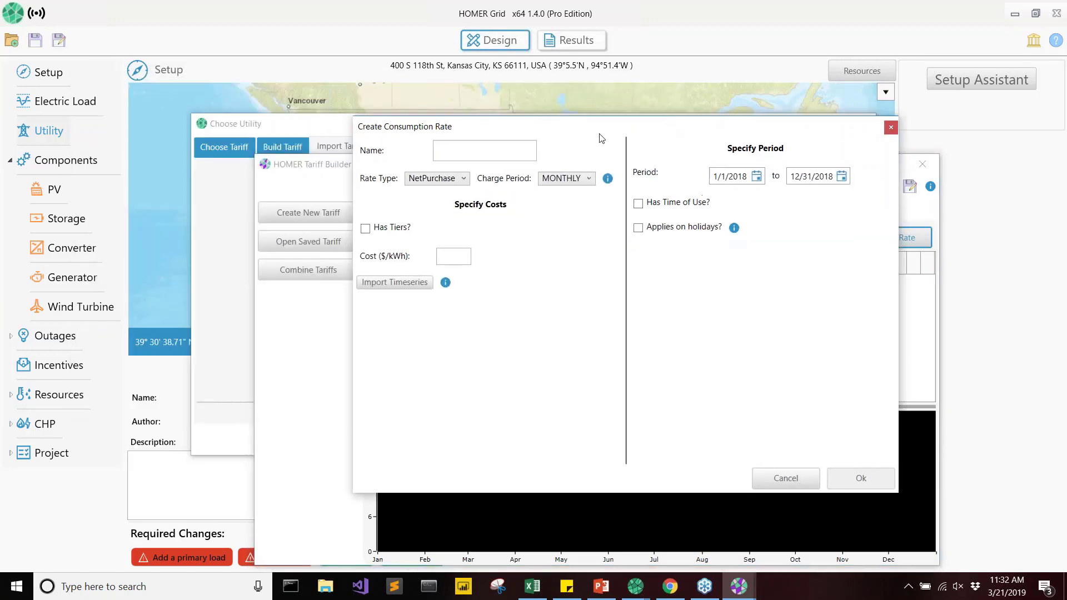
pyautogui.click(524, 147)
pyautogui.write('Off-Peak')
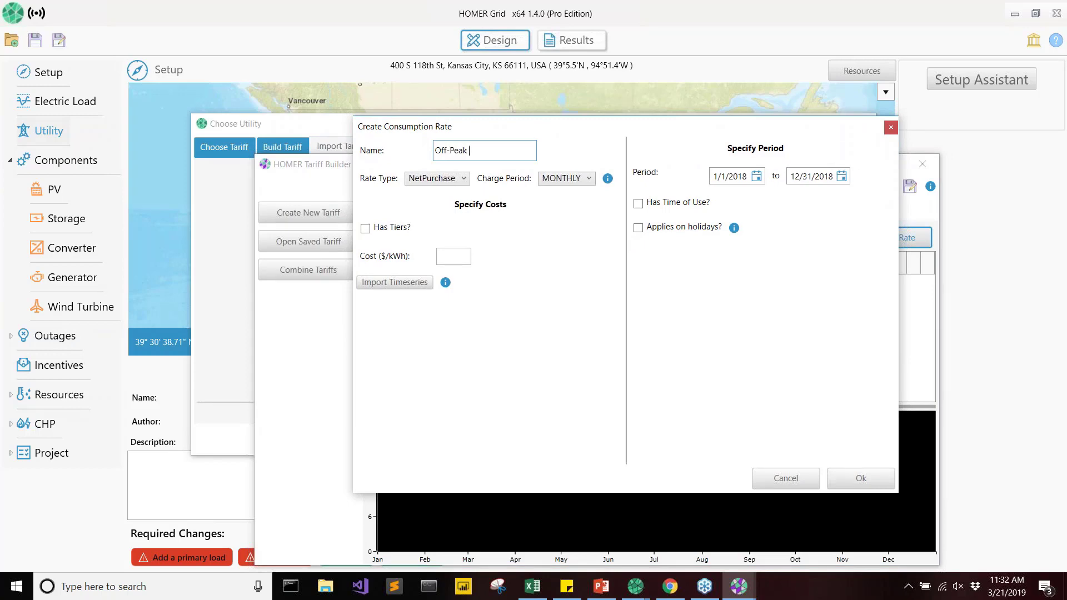
pyautogui.write(' Energy Charge')
pyautogui.click(451, 253)
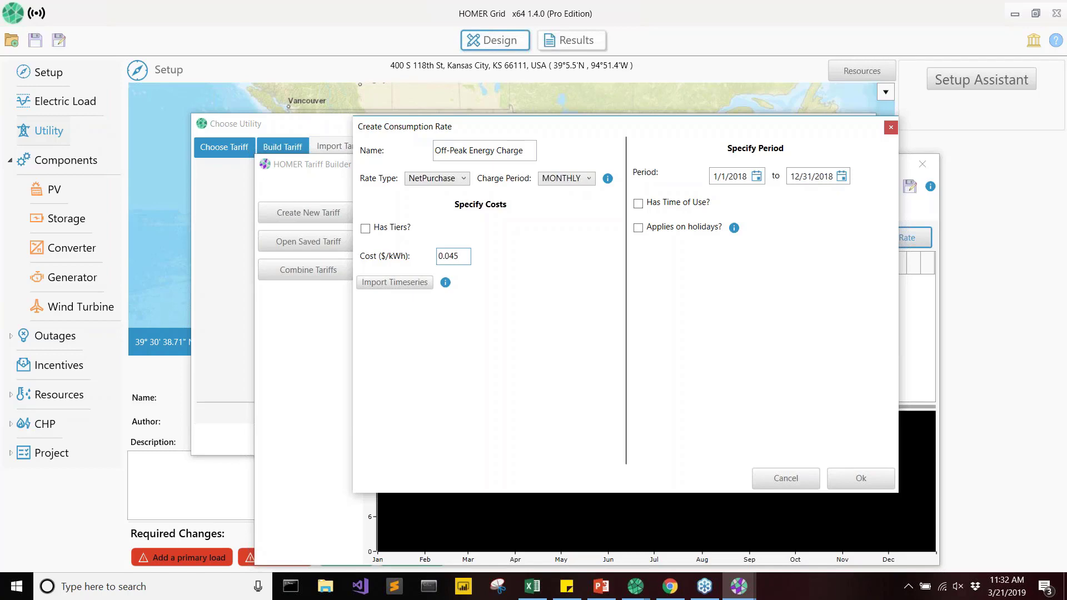
# Enable time of use for the off-peak rate and apply it from Saturday to Sunday, all day.
pyautogui.click(687, 204)
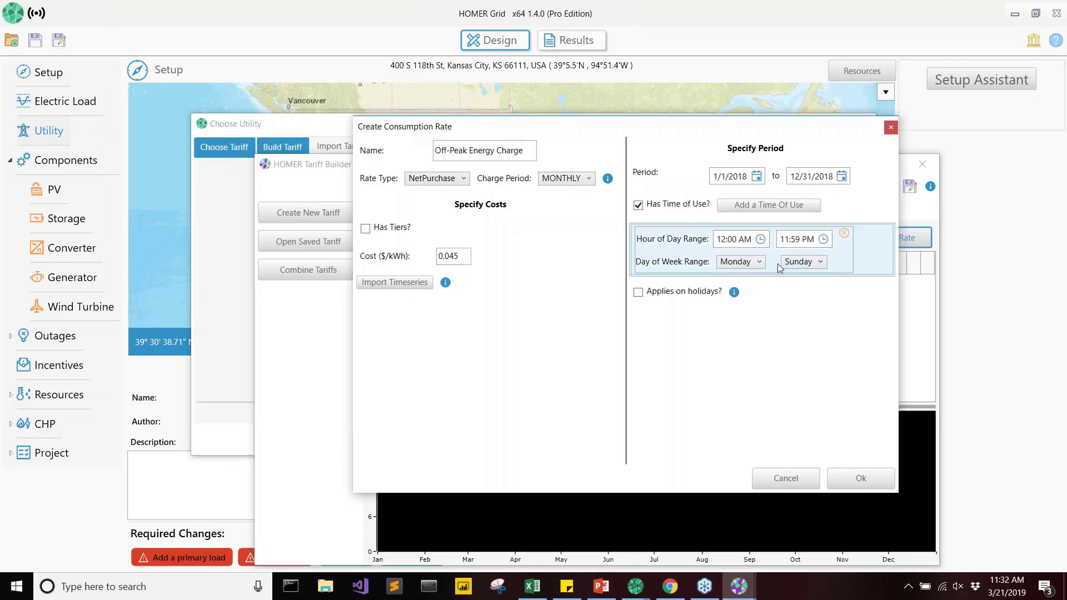
pyautogui.click(741, 262)
pyautogui.click(739, 329)
# Add a second off-peak time of use for Monday to Friday, 11:00 PM to 7:00 AM, and save the rate.
pyautogui.click(769, 205)
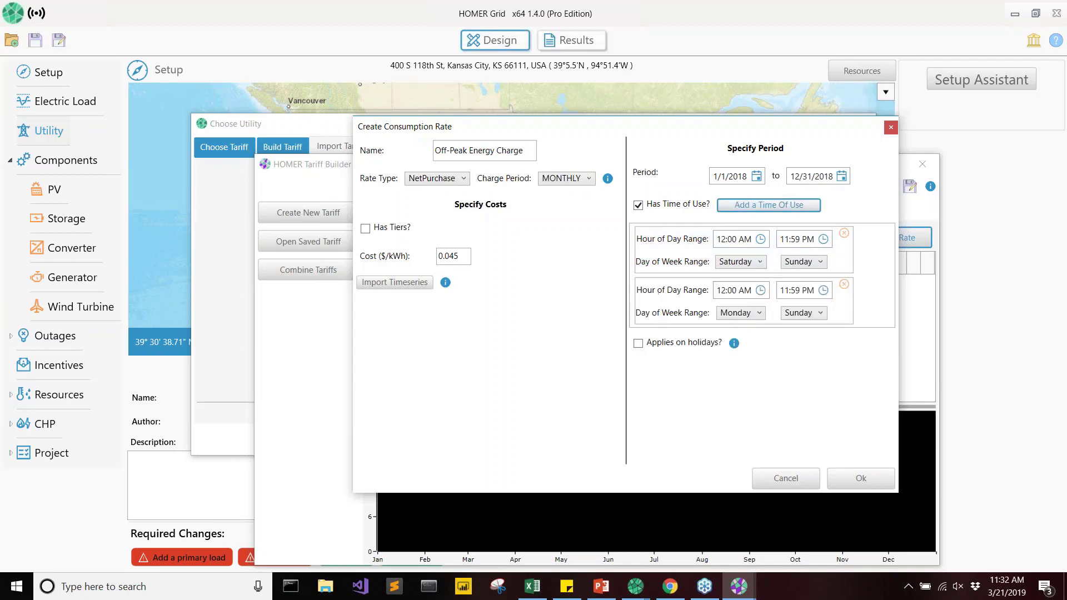
pyautogui.click(784, 313)
pyautogui.click(804, 378)
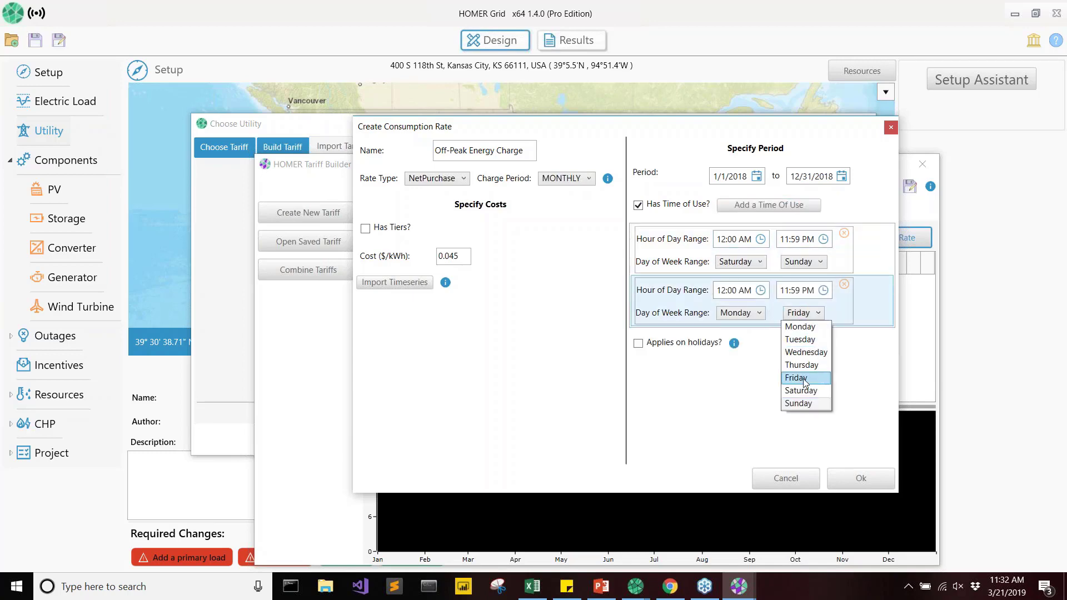
pyautogui.click(804, 381)
pyautogui.click(760, 290)
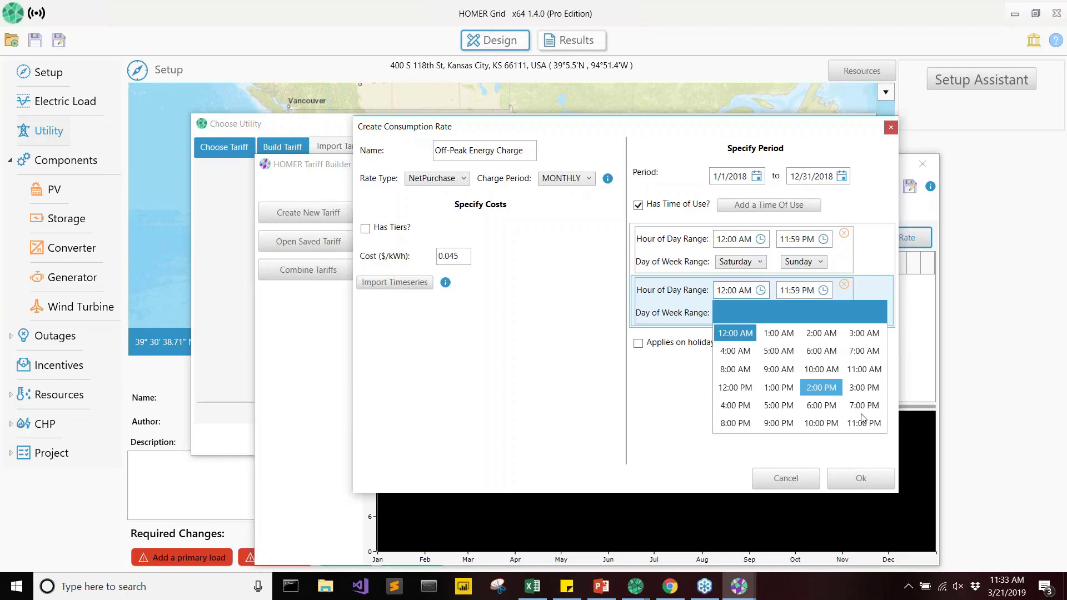
pyautogui.click(867, 427)
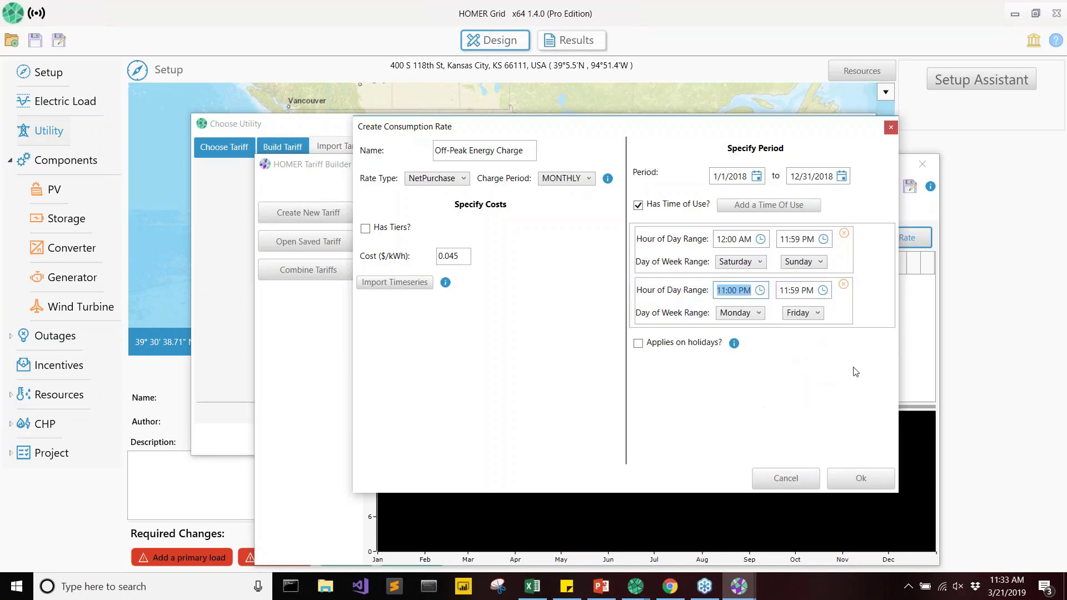
pyautogui.click(822, 290)
pyautogui.click(918, 357)
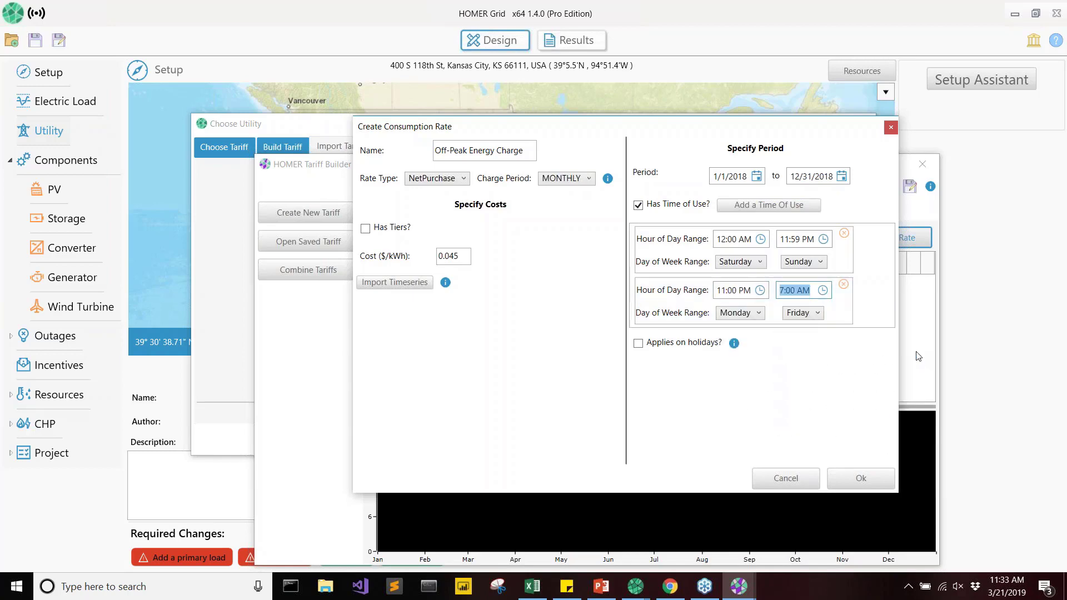
pyautogui.click(860, 475)
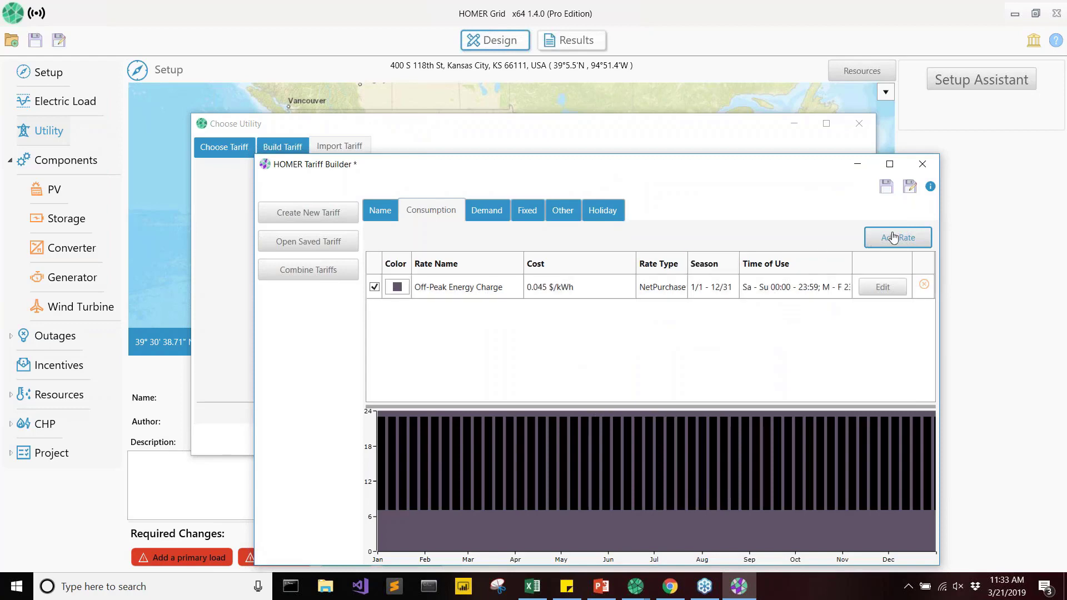
# Add another consumption rate named "Peak Energy Charge" with a cost of 0.068 $/kWh.
pyautogui.click(898, 238)
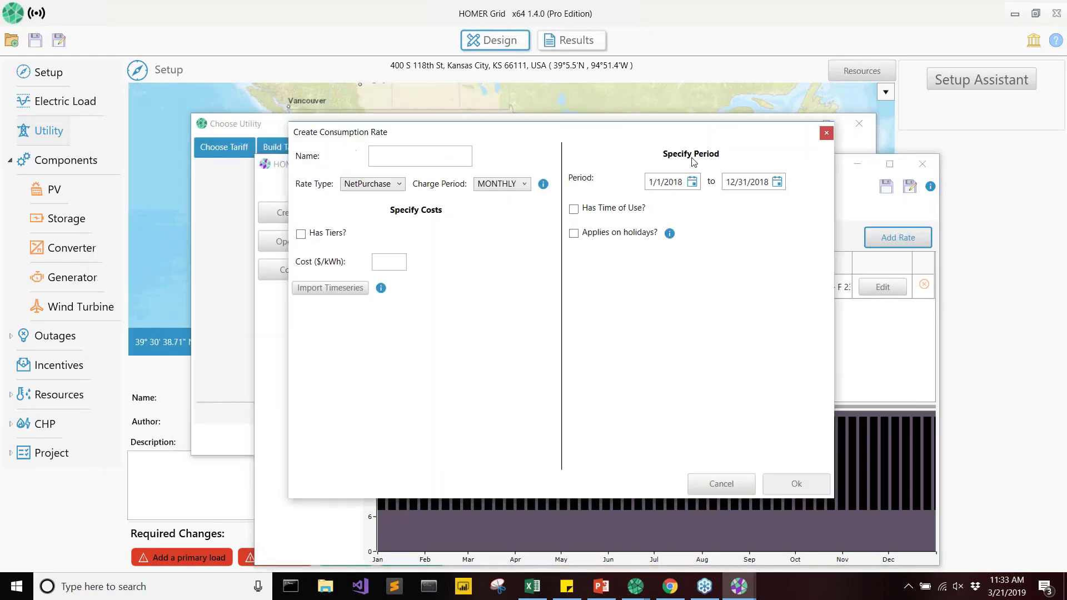
pyautogui.click(537, 204)
pyautogui.write('Peak')
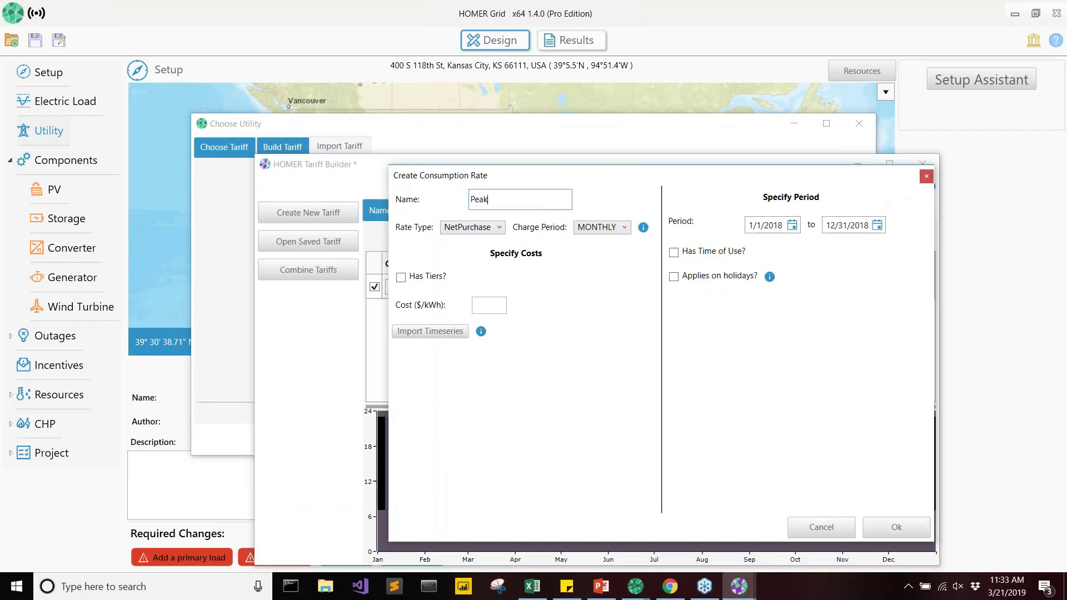
pyautogui.write(' Energy Charge')
pyautogui.click(500, 302)
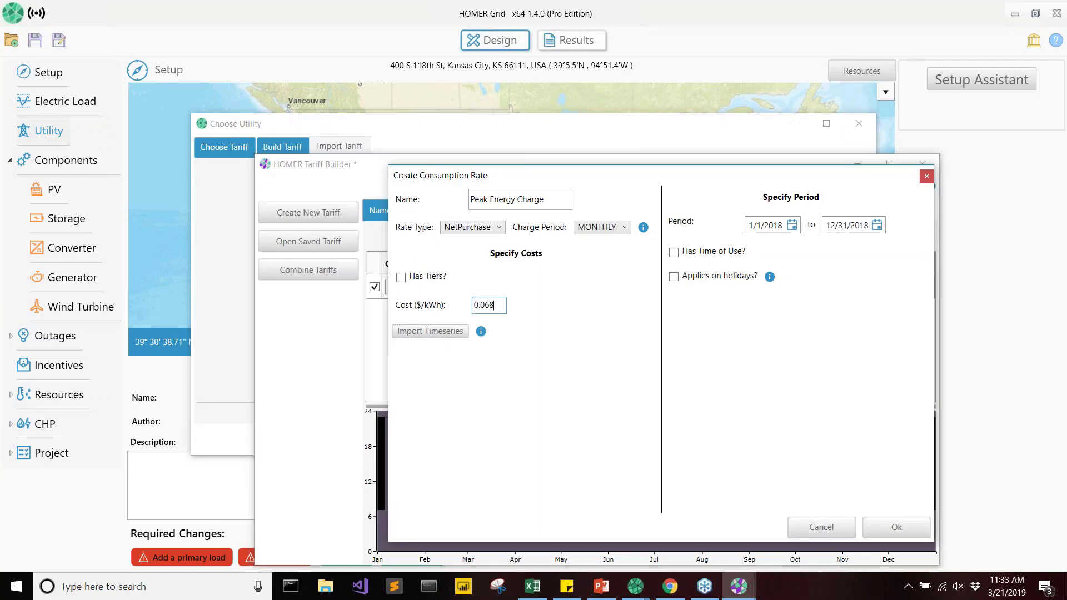
# Apply the peak rate's time of use to Monday to Friday, 7:00 AM to 11:00 PM, and save the rate.
pyautogui.click(696, 254)
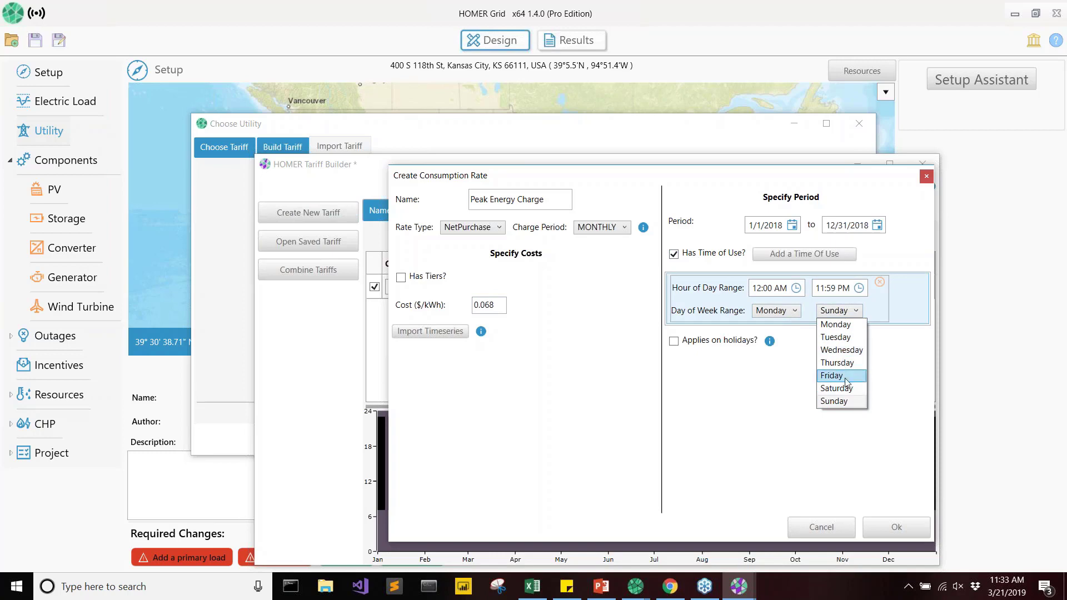
pyautogui.click(844, 377)
pyautogui.click(799, 287)
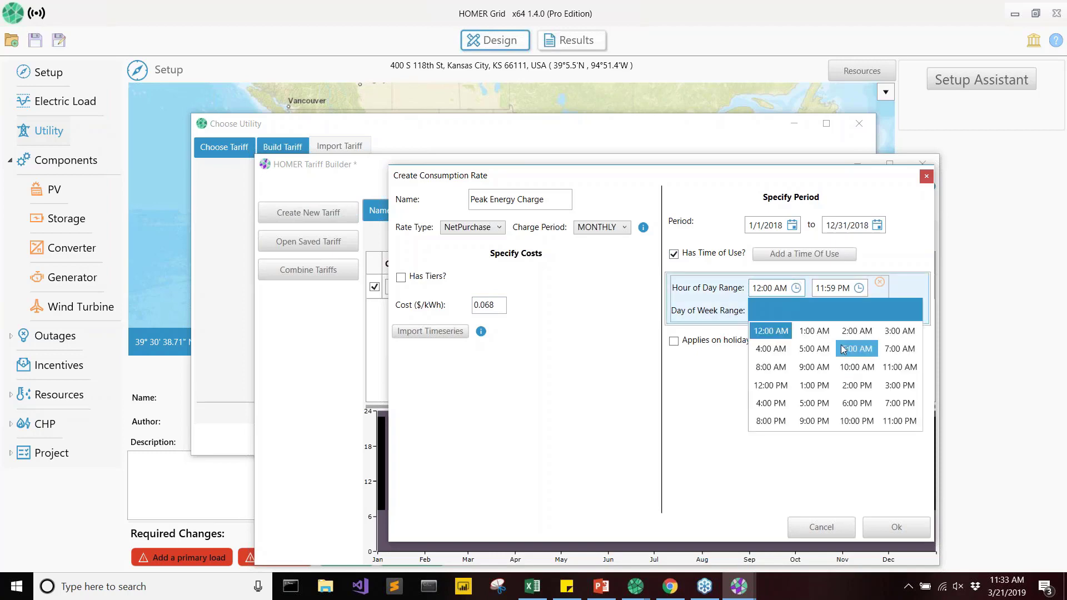
pyautogui.click(895, 349)
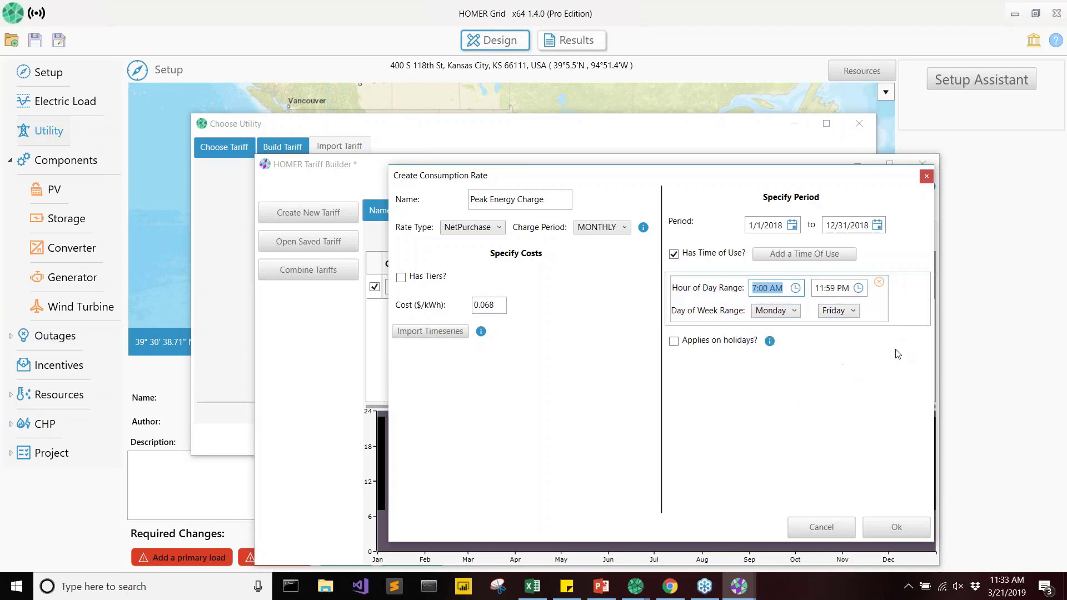
pyautogui.click(858, 288)
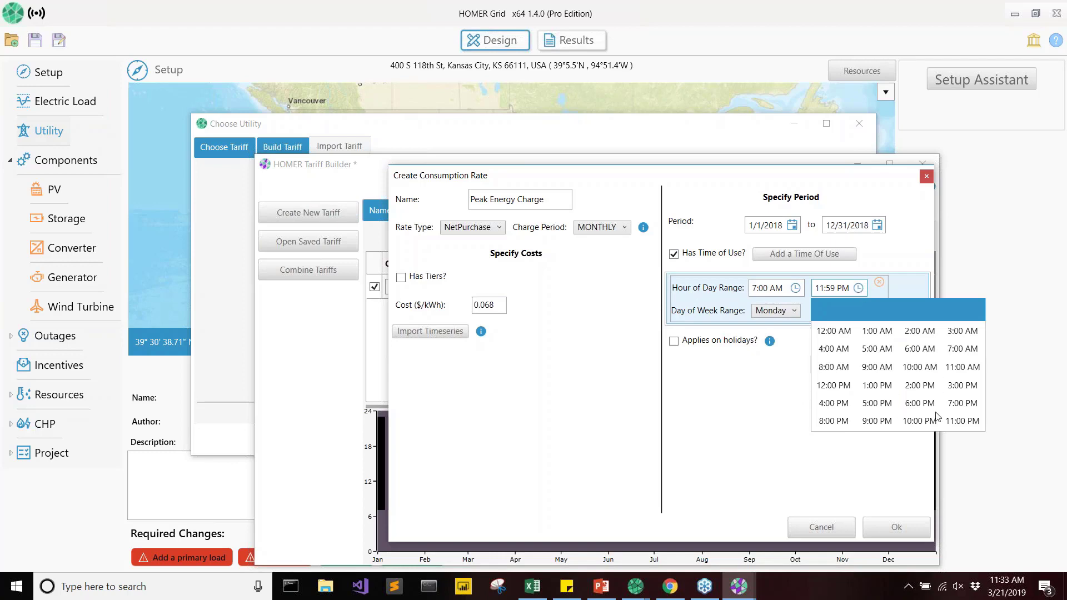
pyautogui.click(963, 421)
pyautogui.click(887, 527)
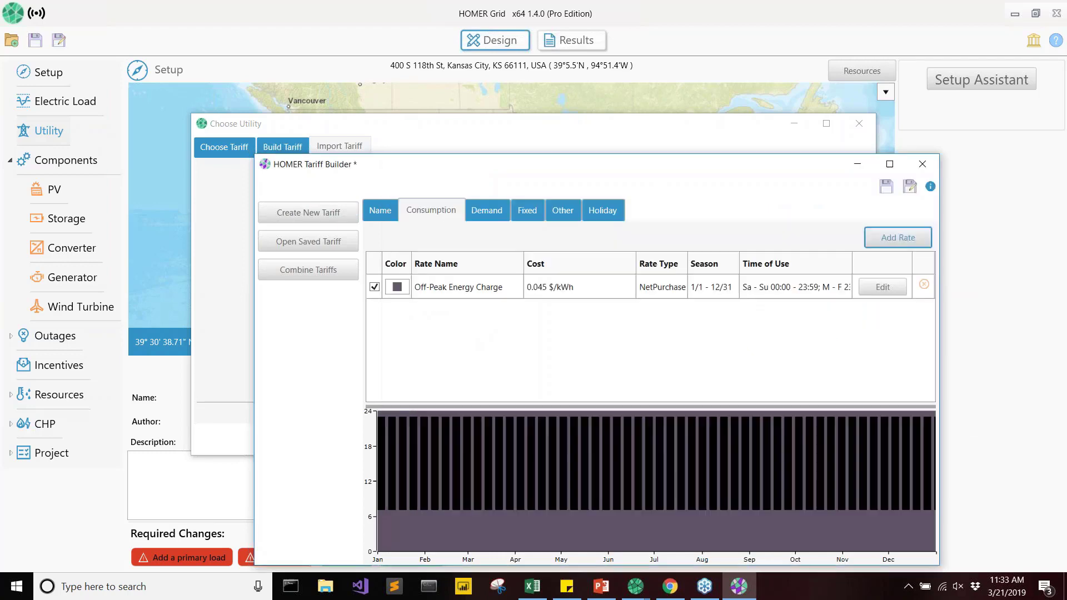
# Change the Peak Energy Charge's display color to dark blue.
pyautogui.click(401, 314)
pyautogui.click(400, 310)
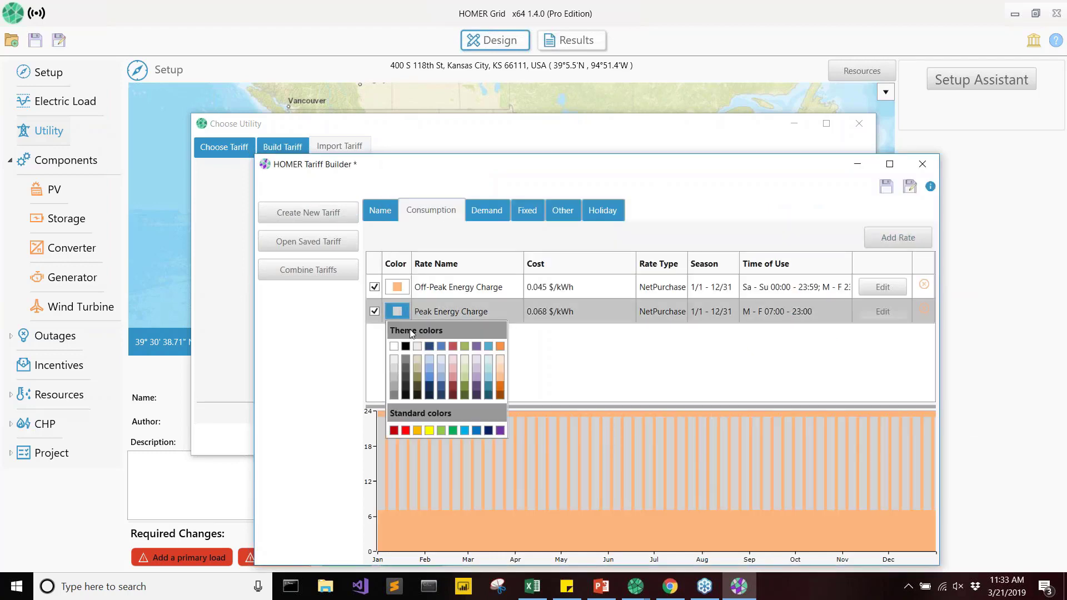
pyautogui.click(433, 345)
pyautogui.click(562, 376)
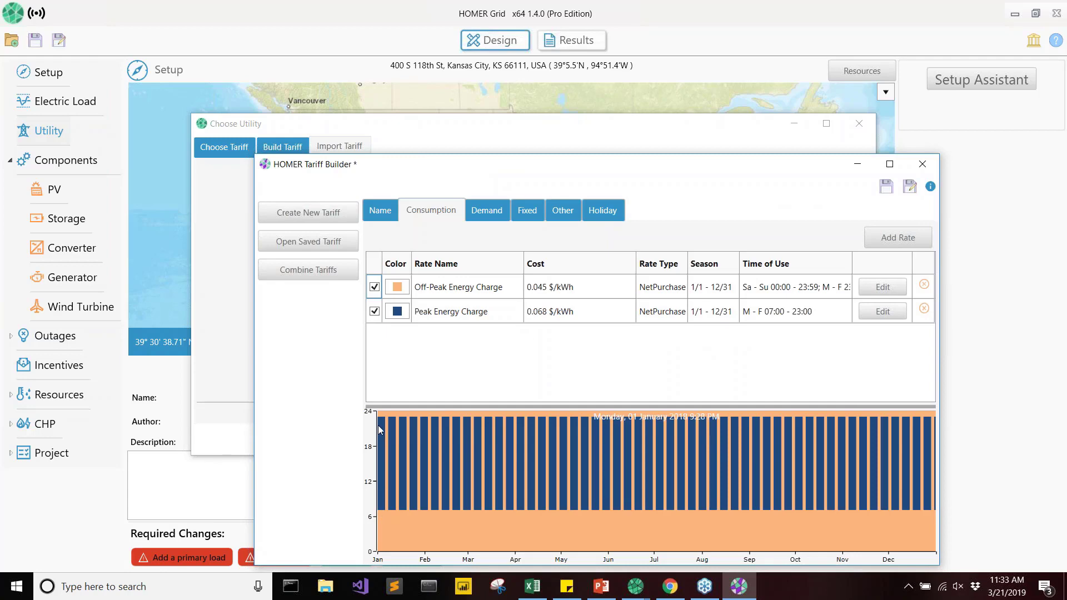
# Start a new demand rate named "Summer Demand Charge" with a cost of 7.51 $/kW.
pyautogui.click(491, 222)
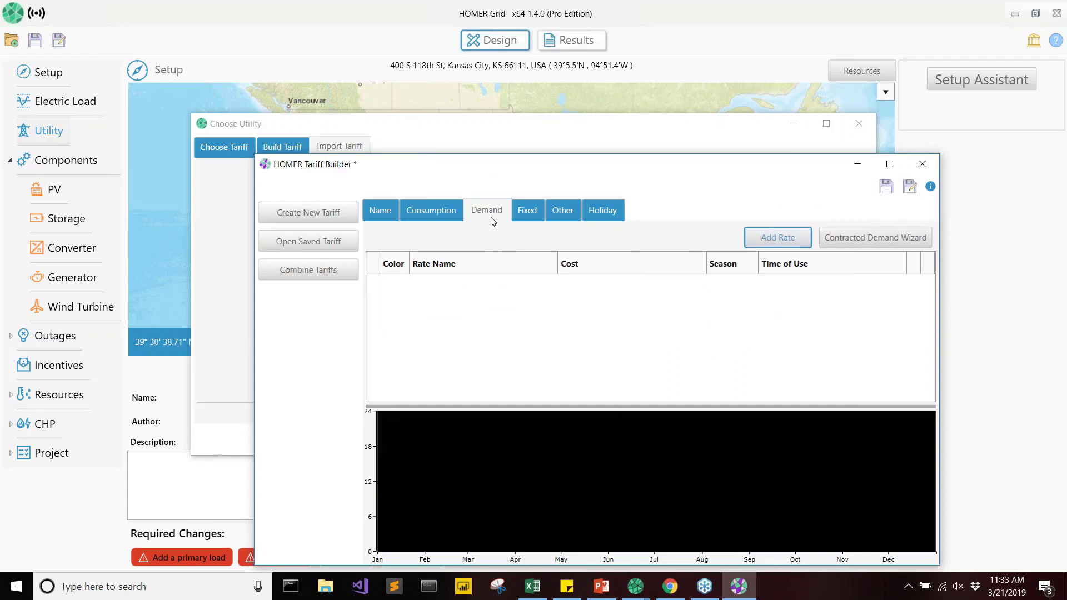
pyautogui.click(792, 242)
pyautogui.moveTo(408, 119); pyautogui.dragTo(696, 169)
pyautogui.click(565, 195)
pyautogui.write('Sum')
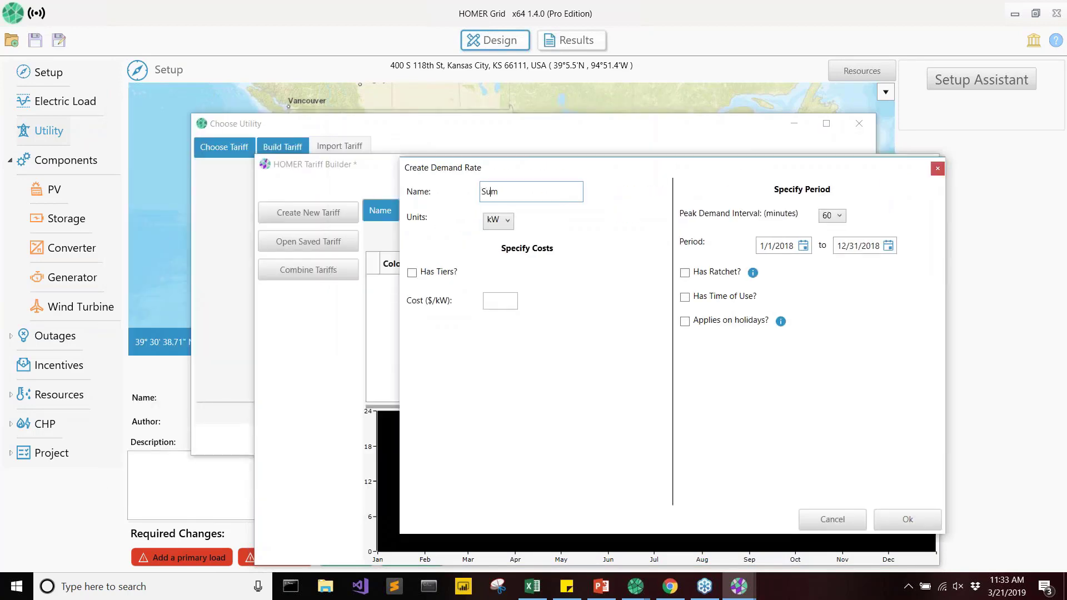
pyautogui.write('mer Demand Charge')
pyautogui.click(497, 301)
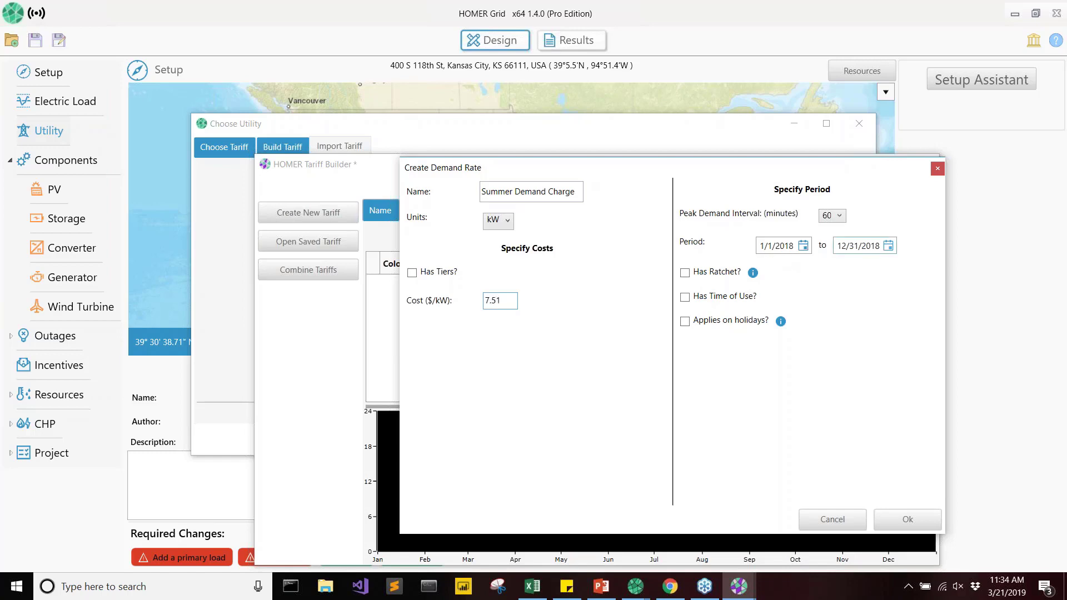
# Set the Summer Demand Charge's period to 12/1/2018 through 3/31/2018 and save the rate.
pyautogui.click(803, 246)
pyautogui.click(829, 266)
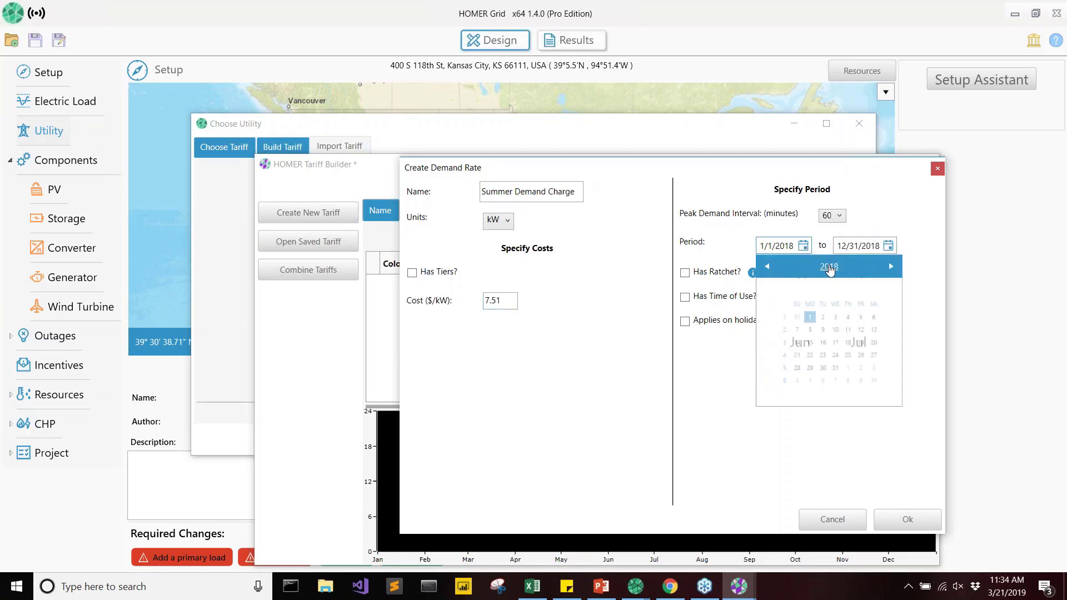
pyautogui.click(878, 372)
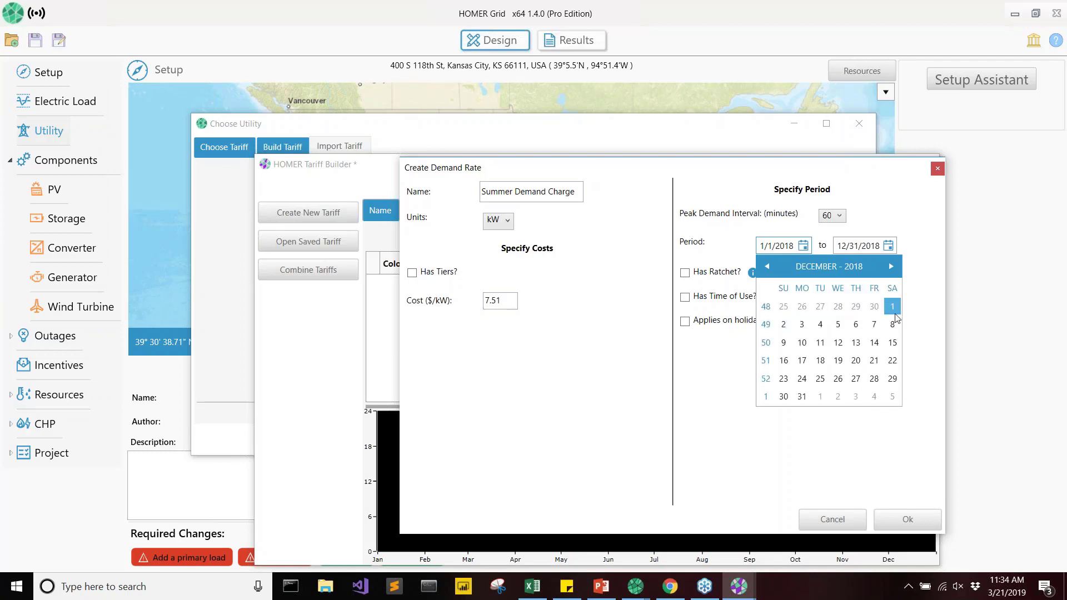
pyautogui.click(893, 313)
pyautogui.click(892, 246)
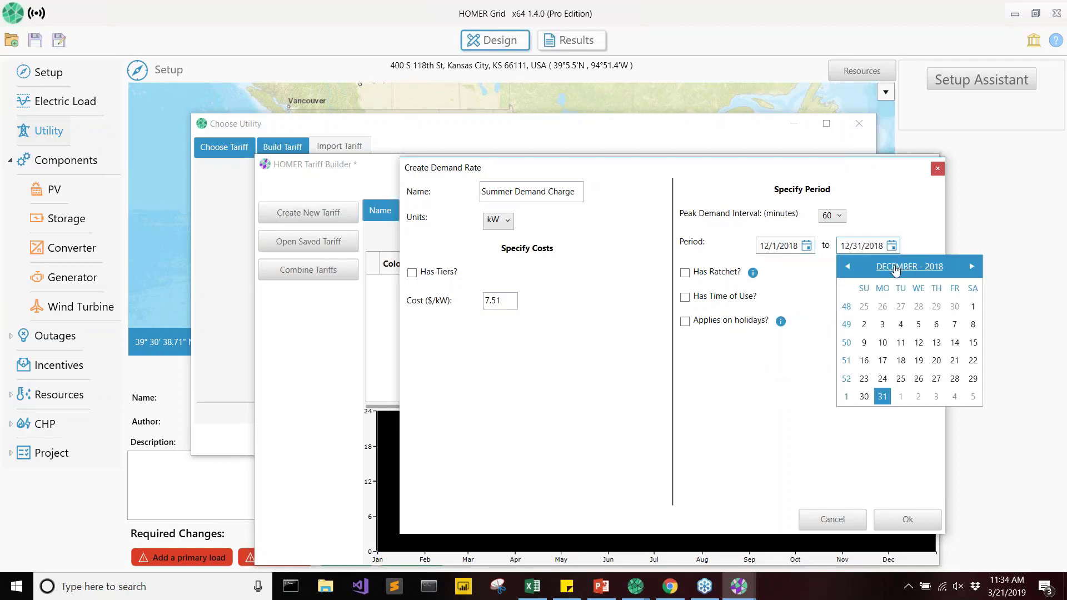
pyautogui.click(895, 269)
pyautogui.click(928, 300)
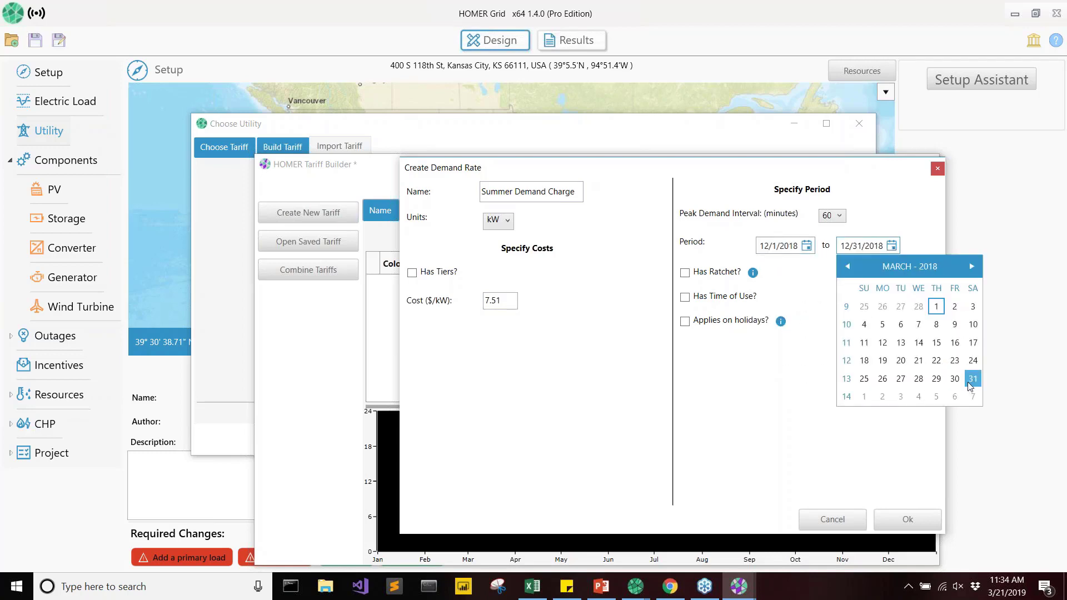
pyautogui.click(970, 384)
pyautogui.click(906, 518)
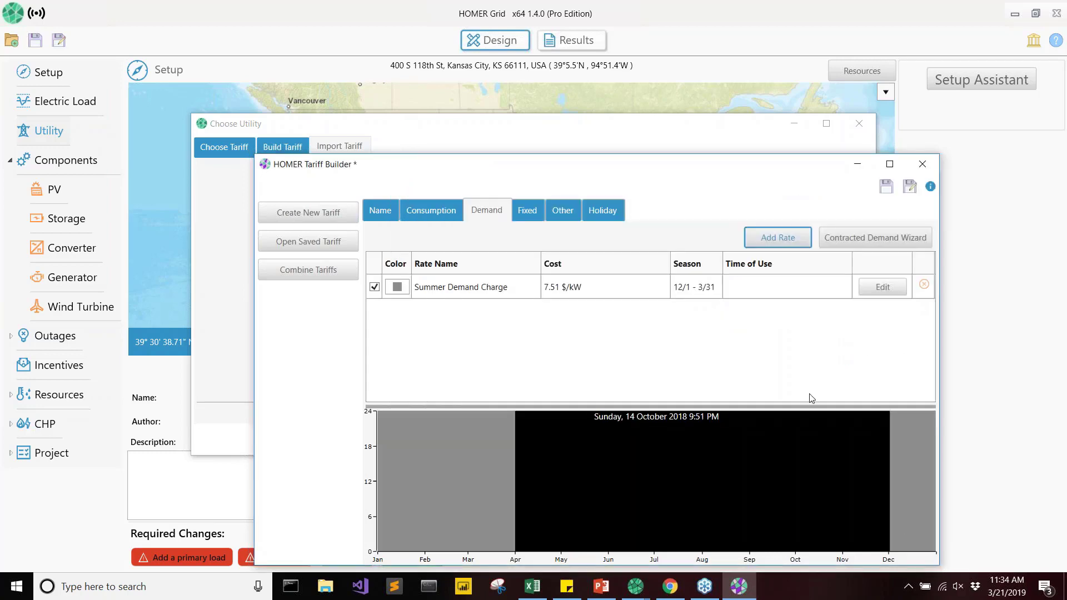
# Start another demand rate named "Winter Demand Charge" with a cost of 3.75 $/kW.
pyautogui.click(772, 245)
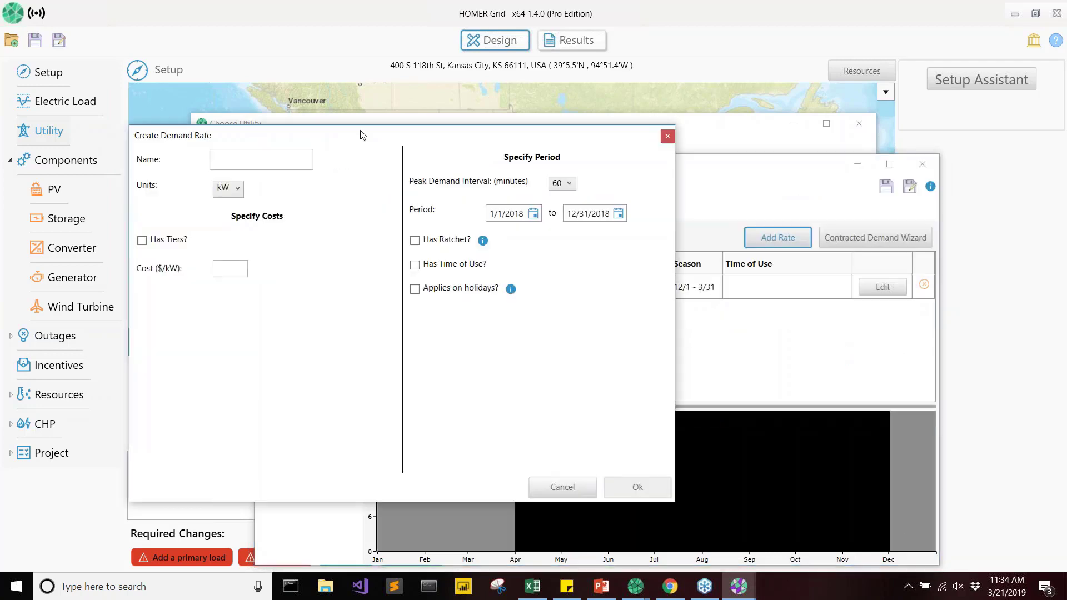
pyautogui.moveTo(361, 135); pyautogui.dragTo(531, 171)
pyautogui.click(430, 196)
pyautogui.write('W')
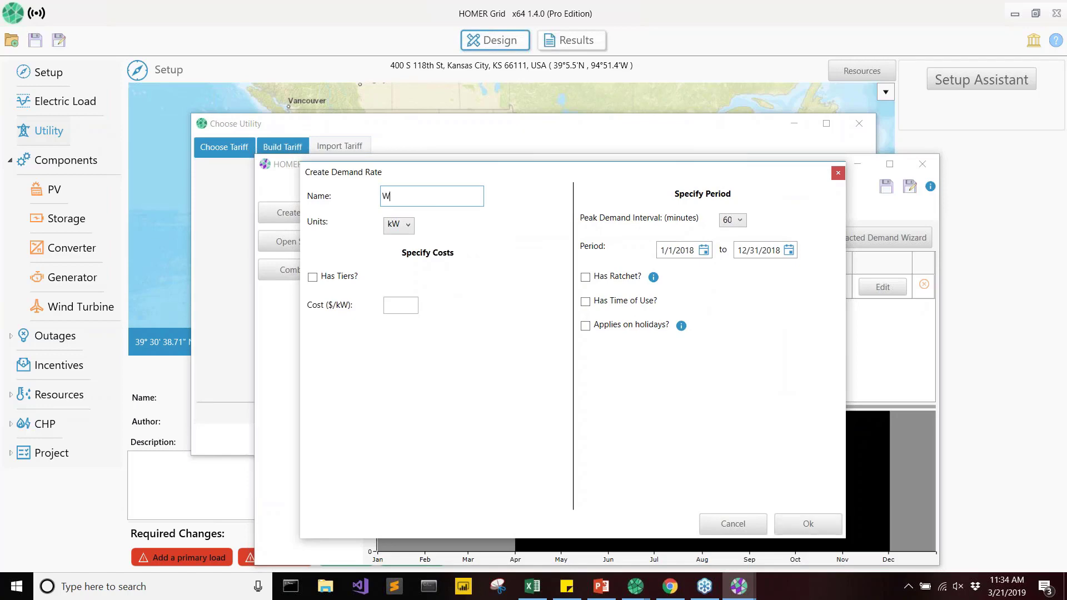
pyautogui.write('inter Demand Charge')
pyautogui.click(393, 305)
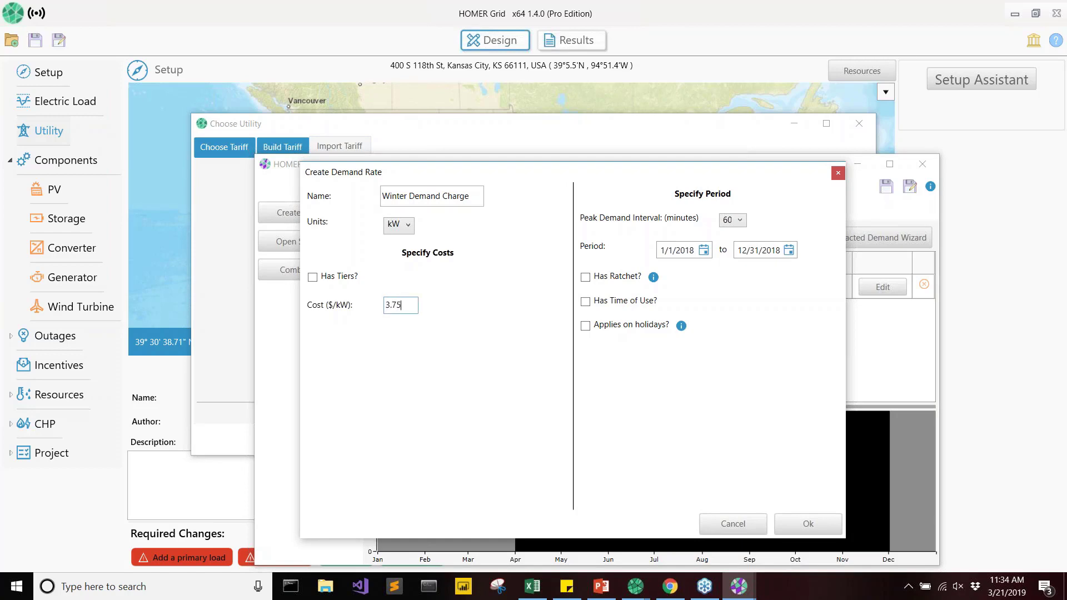
# Set the Winter Demand Charge's period to 4/1/2018 through 11/30/2018 and save the rate.
pyautogui.click(703, 251)
pyautogui.click(734, 280)
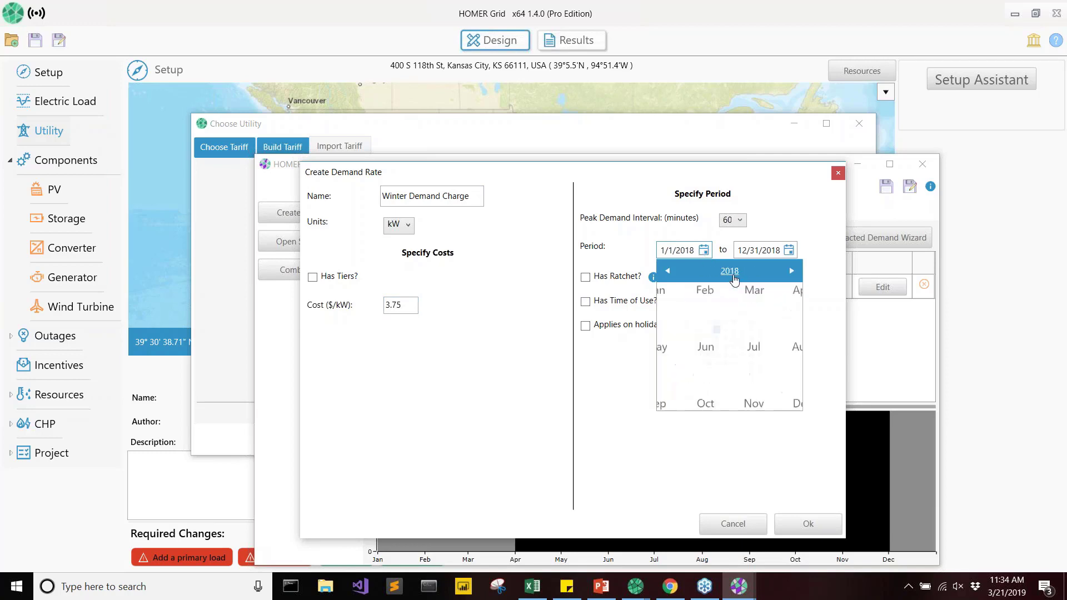
pyautogui.click(780, 300)
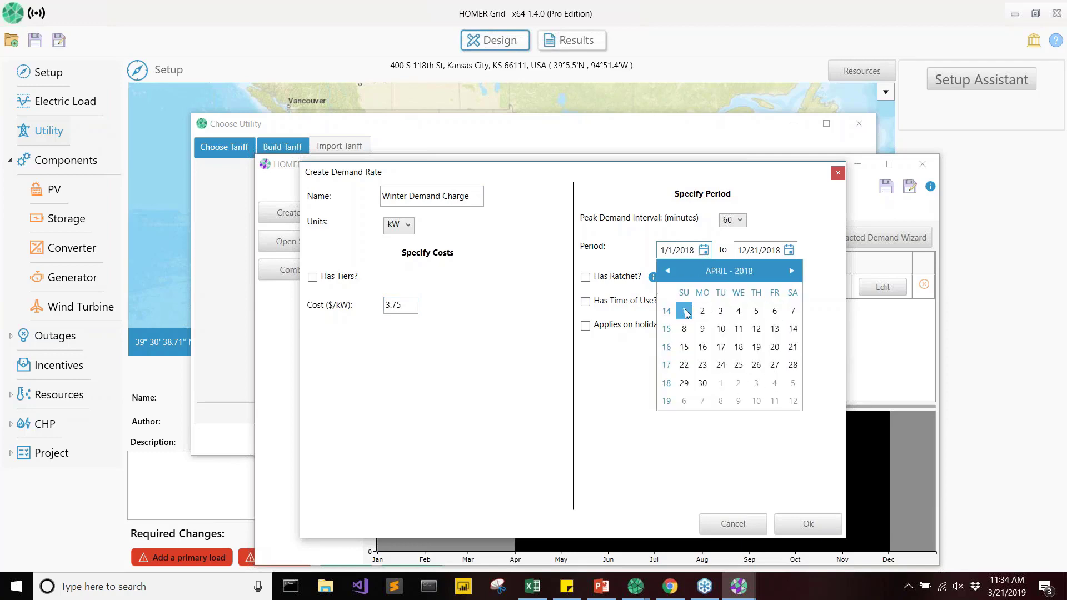
pyautogui.click(684, 310)
pyautogui.click(788, 251)
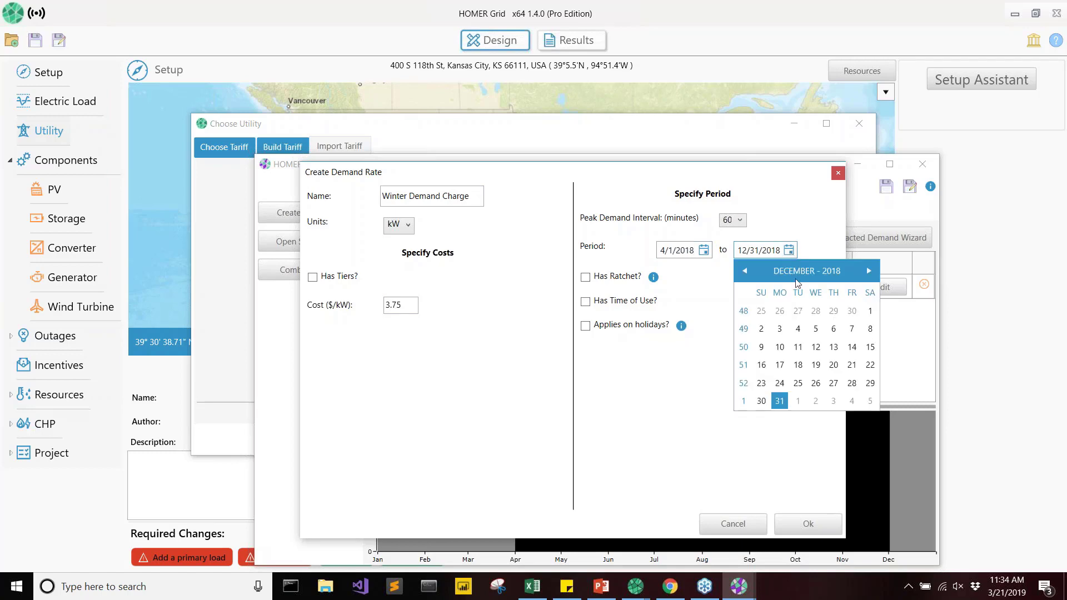
pyautogui.click(826, 272)
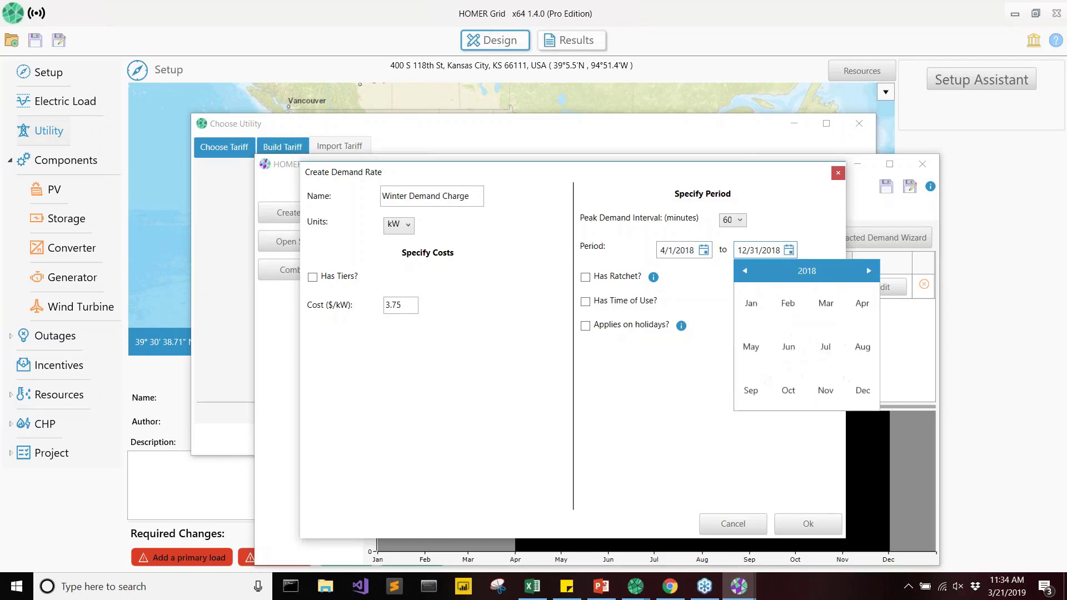
pyautogui.click(831, 385)
pyautogui.click(851, 383)
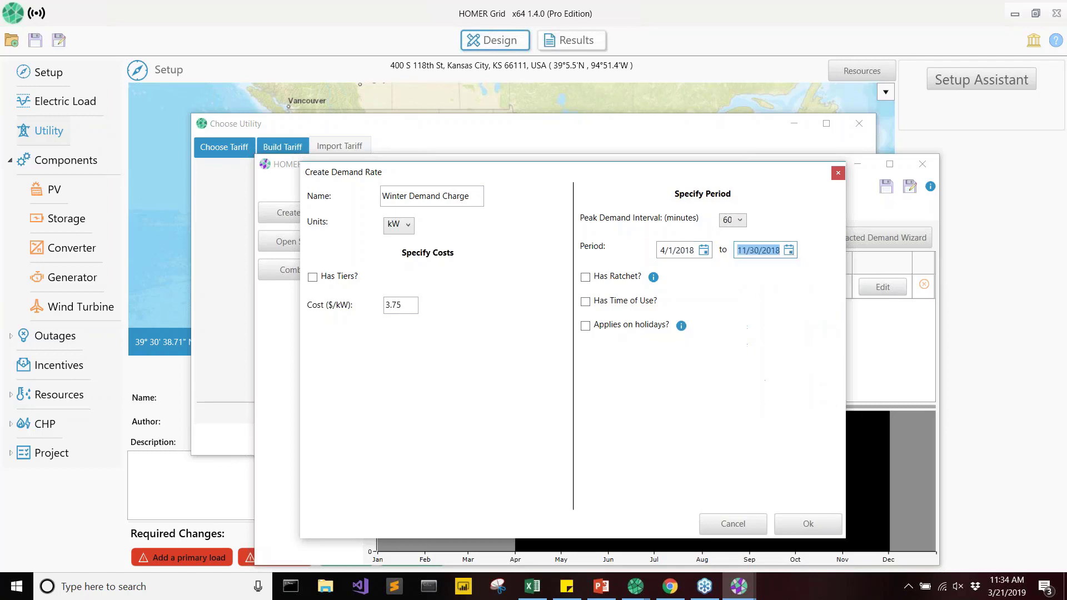
pyautogui.click(809, 525)
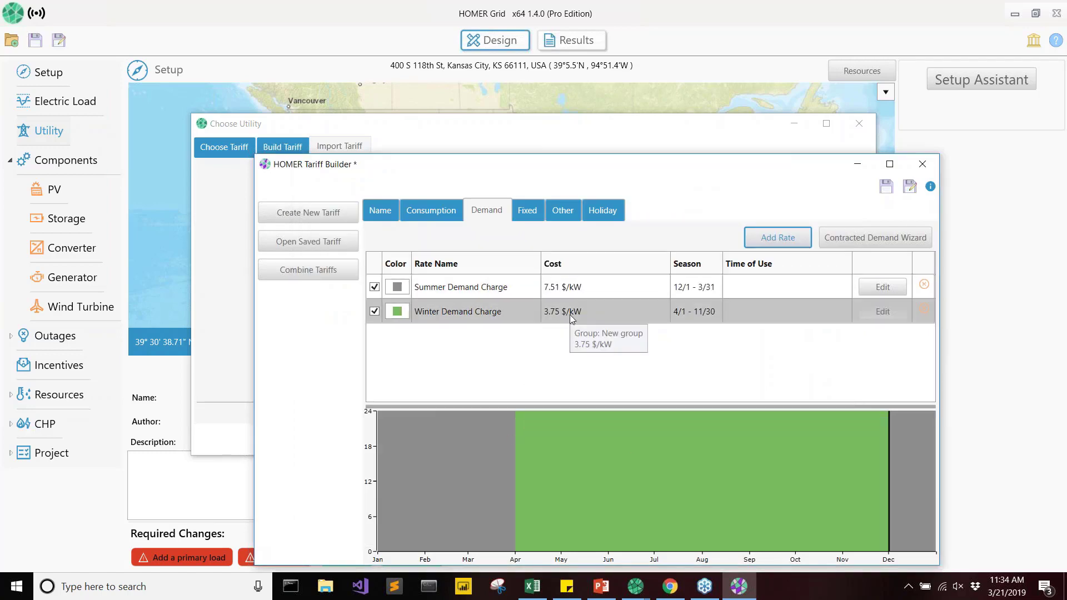
# Add a fixed rate named "Annual Fixed Charge" that is charged annually at a cost of 1100 $/yr.
pyautogui.click(527, 214)
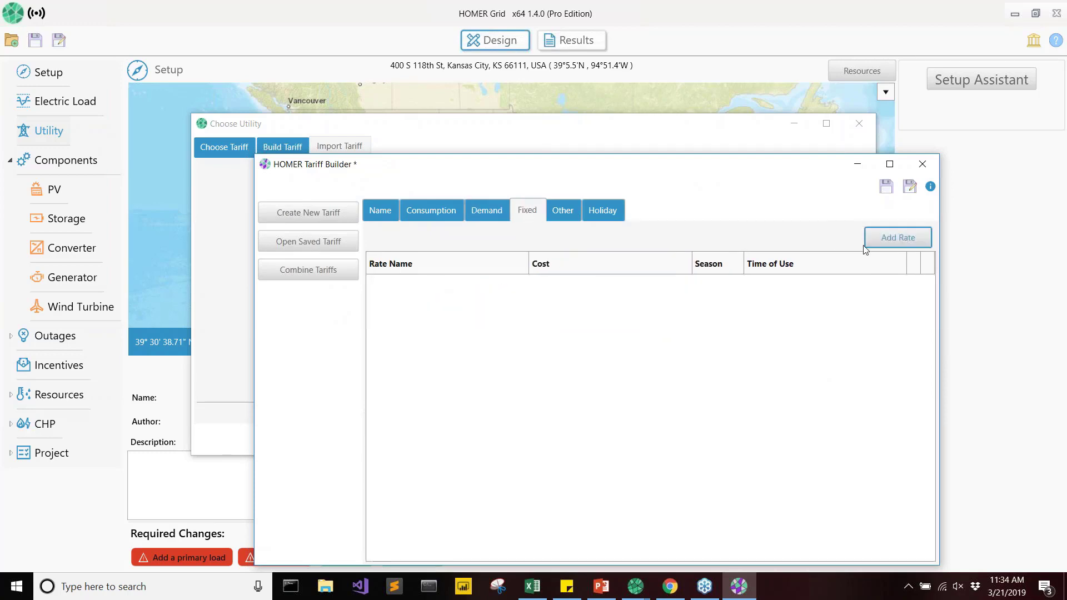
pyautogui.click(893, 240)
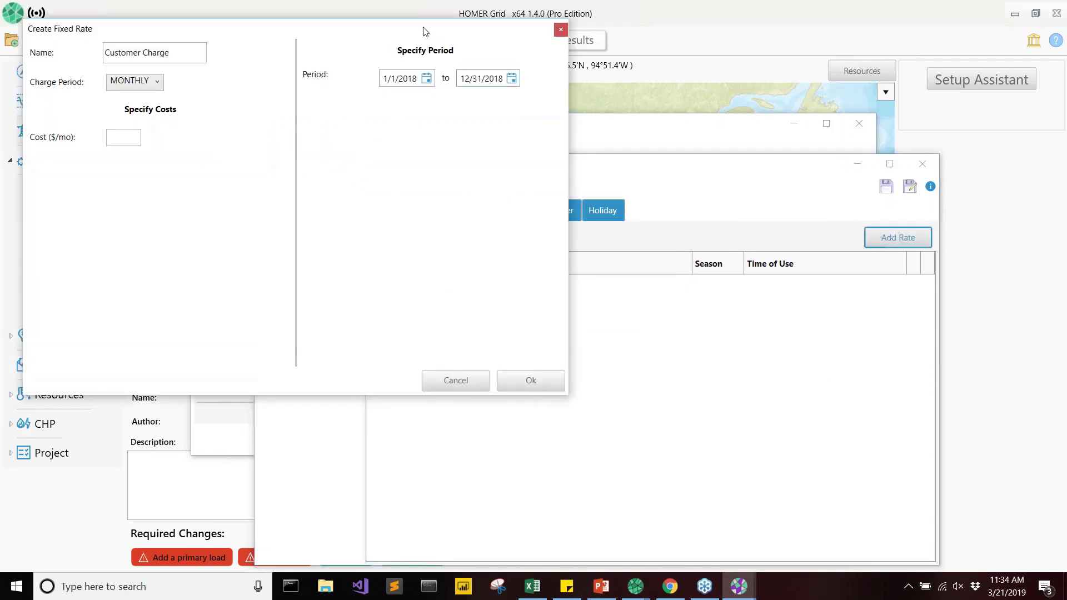
pyautogui.moveTo(501, 187); pyautogui.dragTo(393, 192)
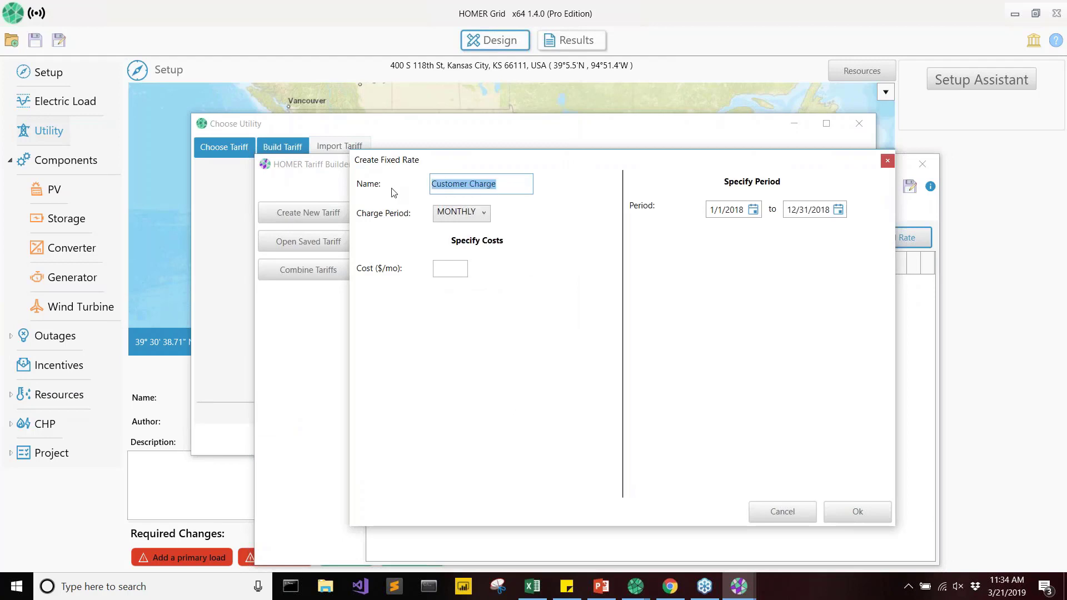
pyautogui.write('Annual Fixed')
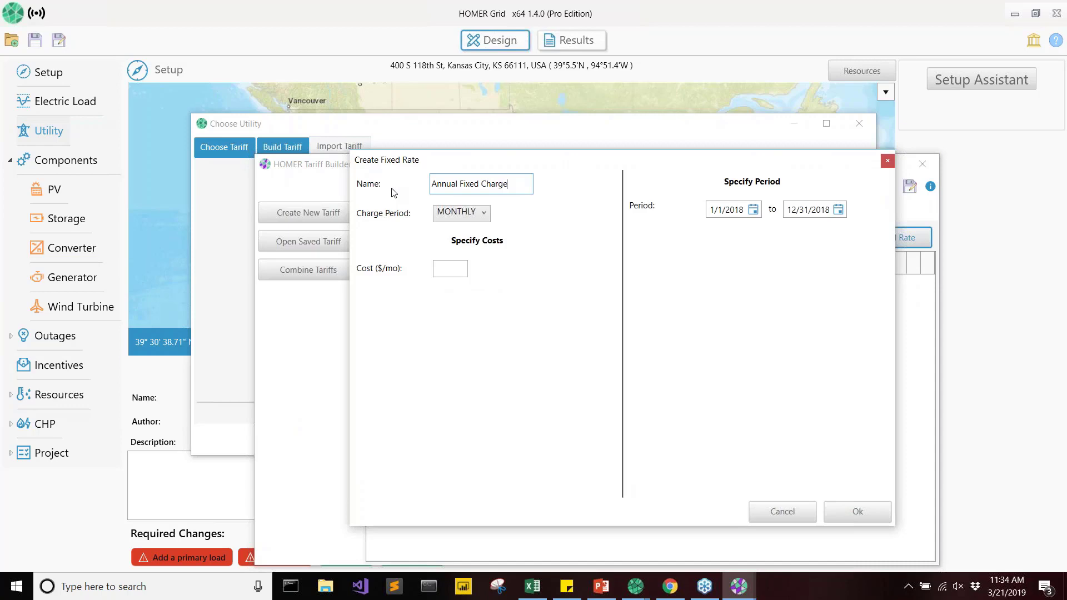
pyautogui.click(461, 213)
pyautogui.click(458, 267)
pyautogui.click(455, 269)
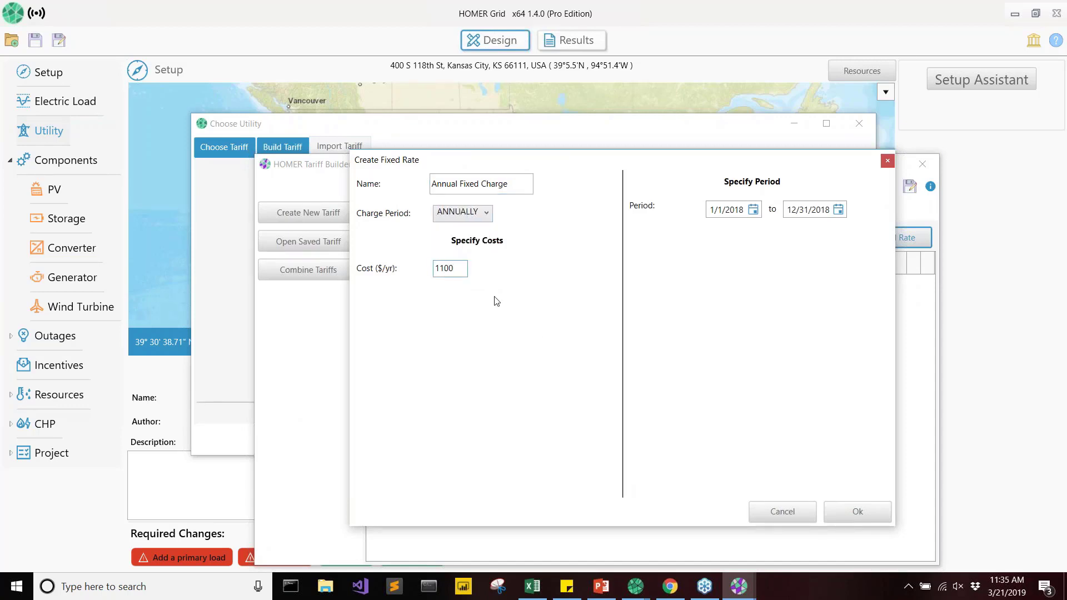
pyautogui.click(856, 511)
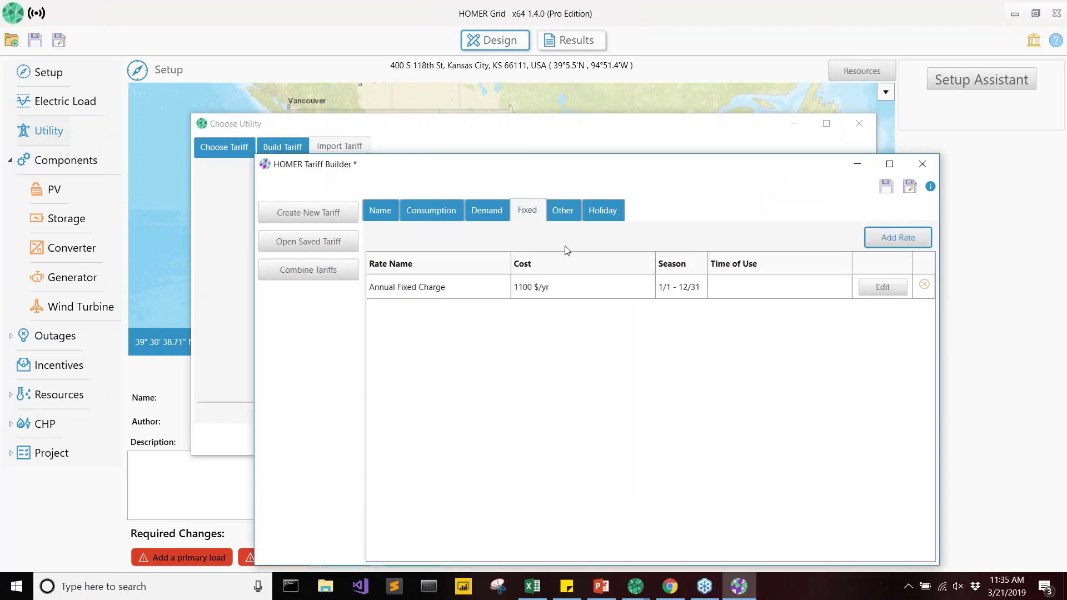
# Check the consumption rates, export the tariff to the Webinar folder as a JSON file named NDM, and close the Tariff Builder.
pyautogui.click(434, 210)
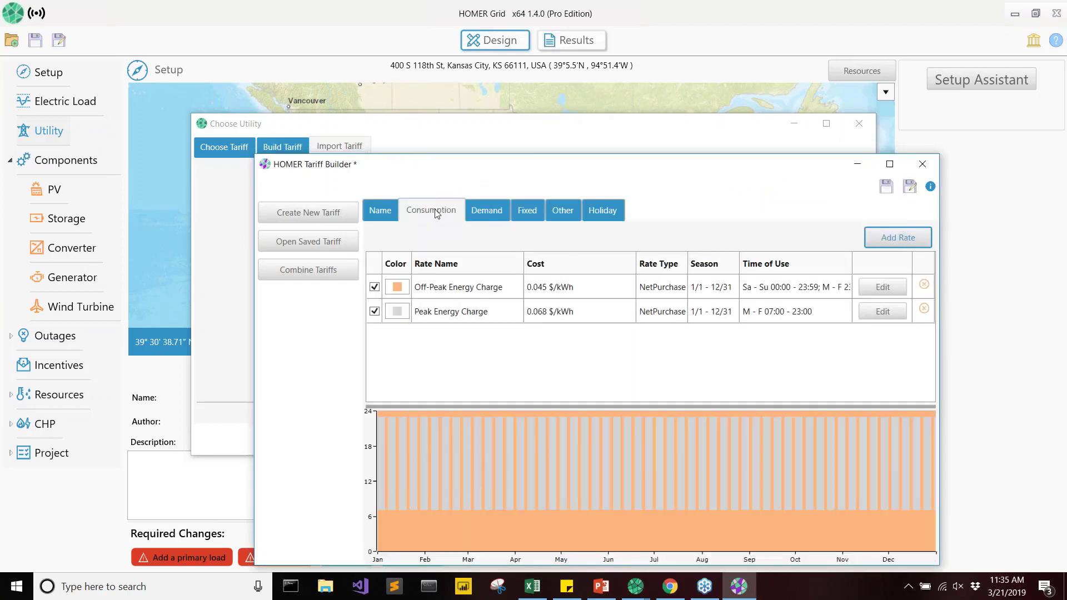
pyautogui.click(909, 186)
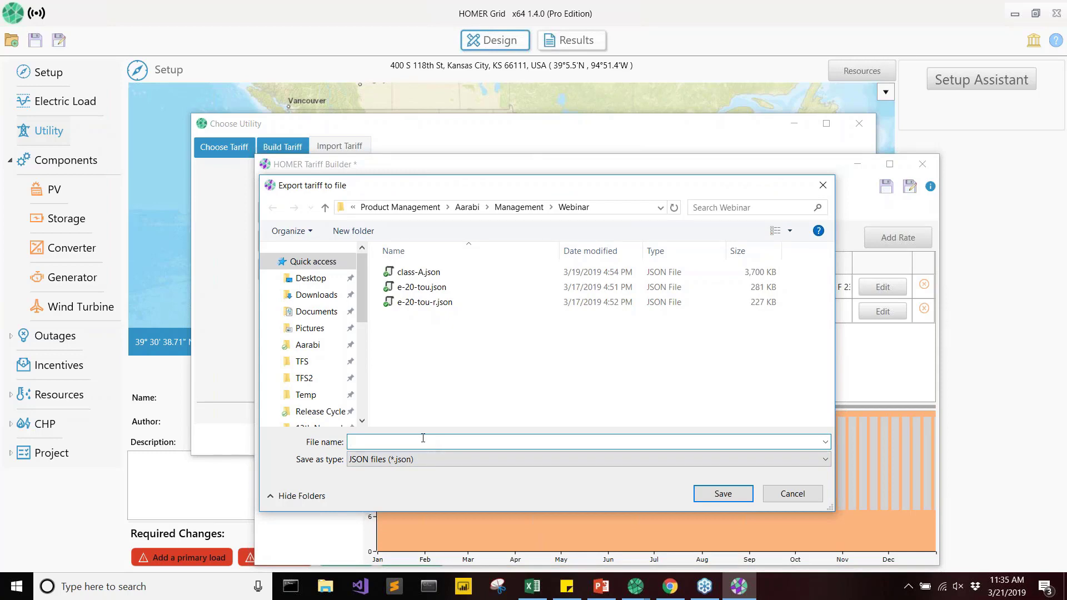
pyautogui.write('NDM')
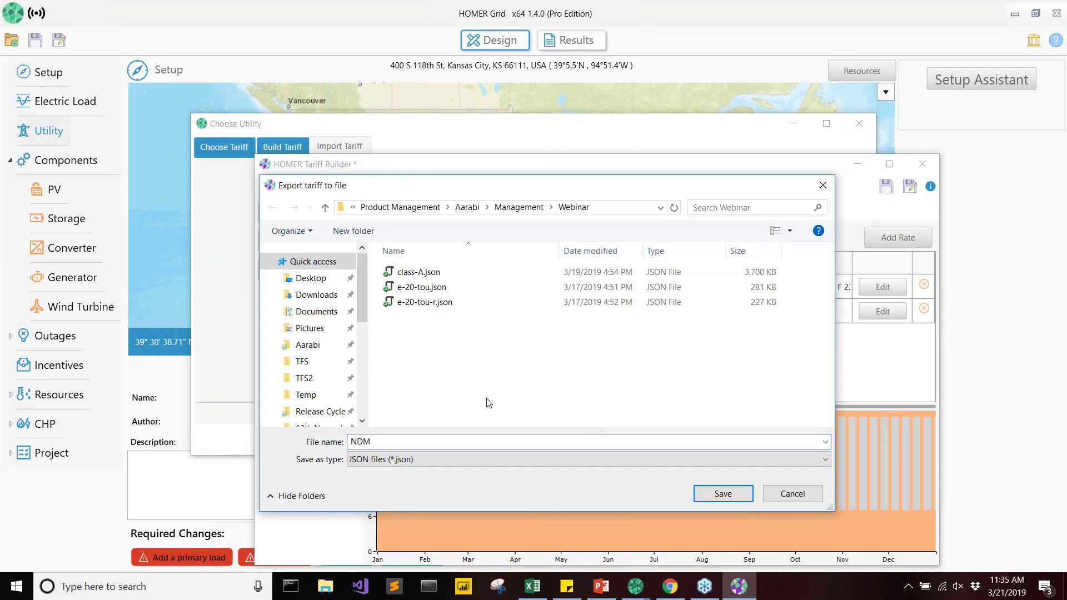
pyautogui.click(712, 496)
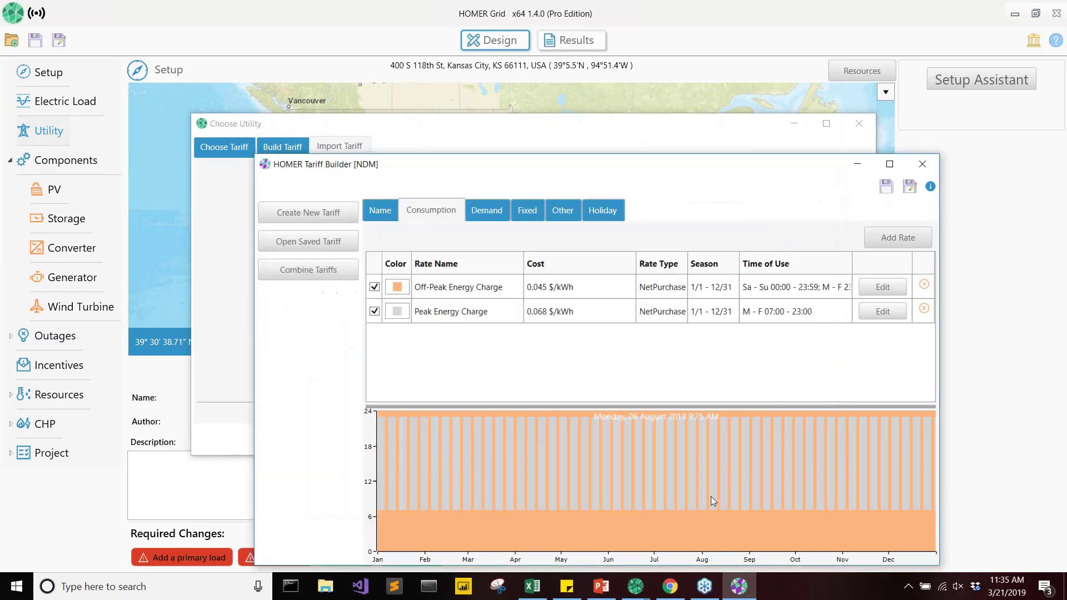
pyautogui.click(922, 164)
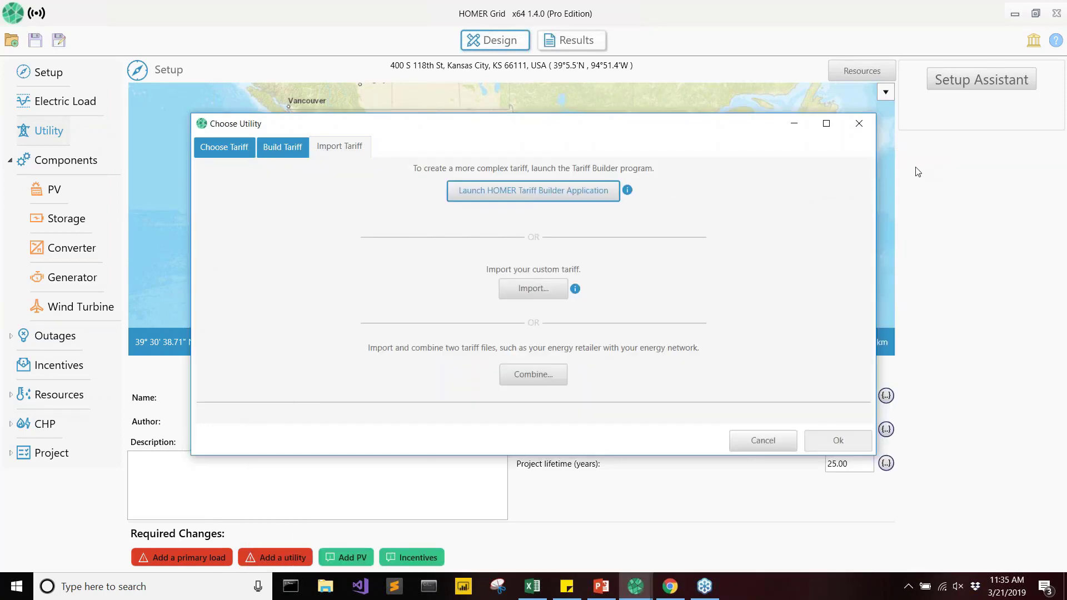
# Import NDM.json as the project's utility tariff and review its consumption, demand and fixed rates.
pyautogui.click(514, 295)
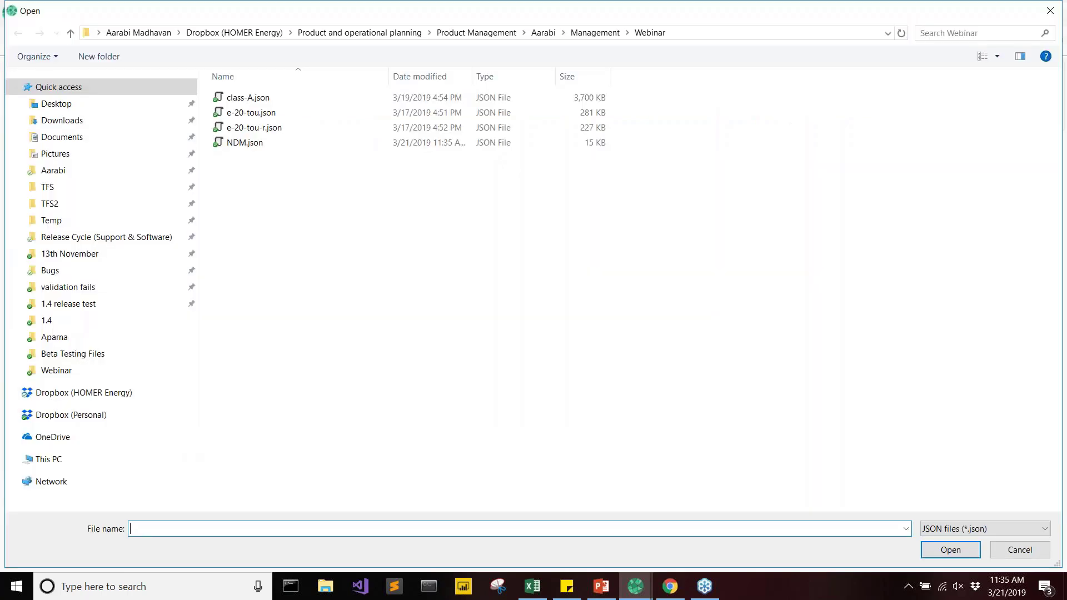
pyautogui.doubleClick(245, 143)
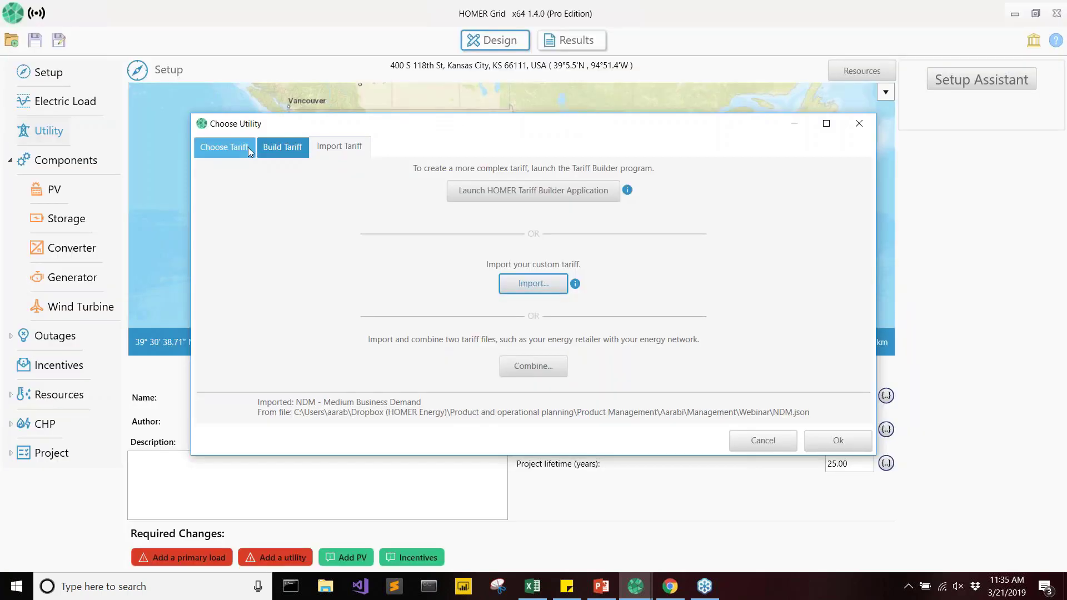
pyautogui.click(834, 442)
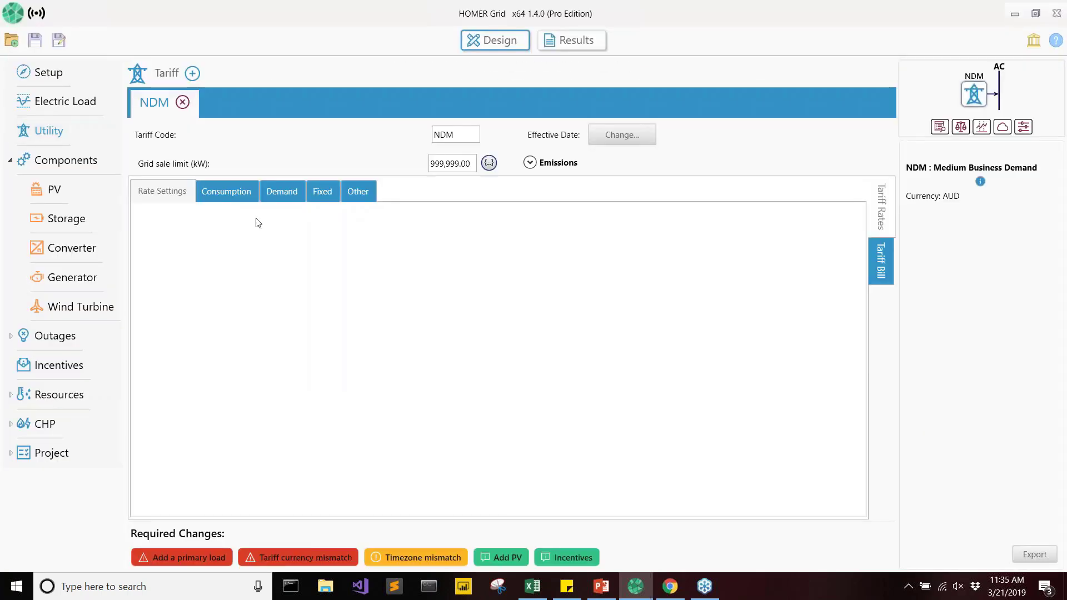
pyautogui.click(236, 193)
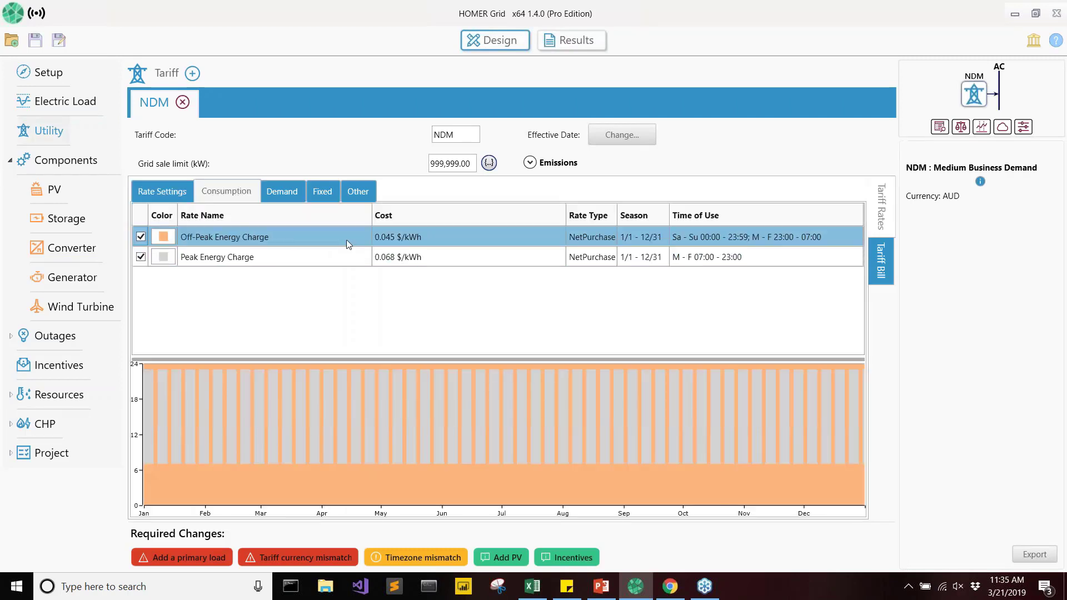
pyautogui.click(272, 187)
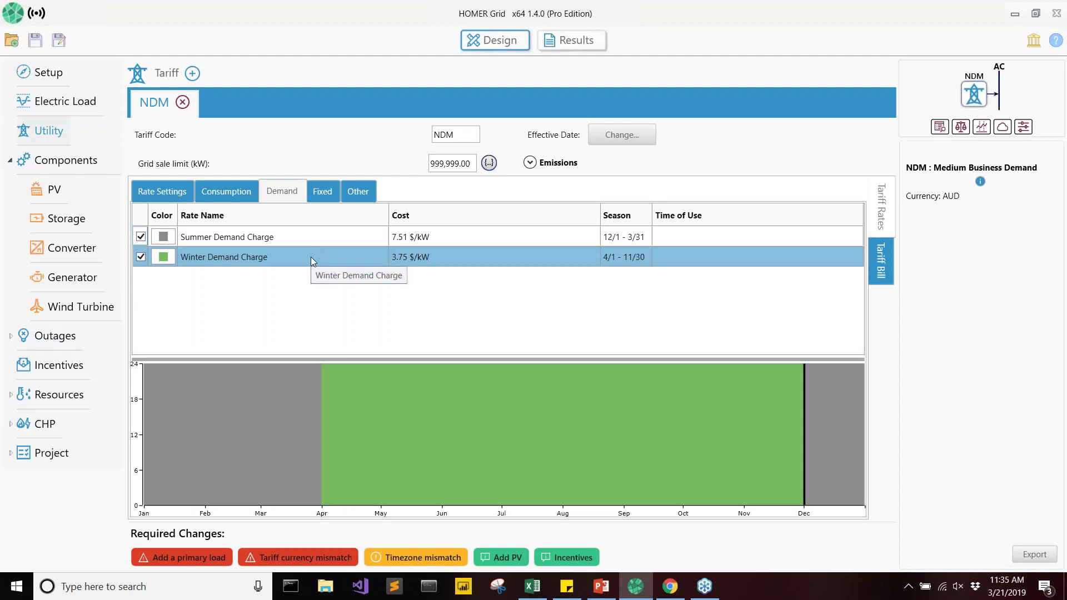
pyautogui.click(323, 191)
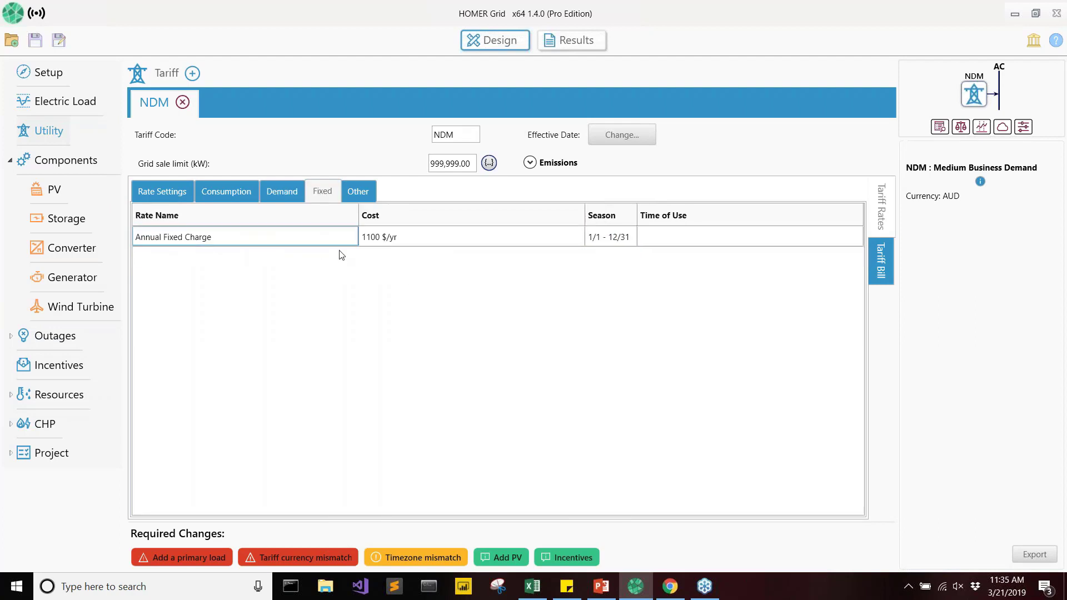
# Create a synthetic electric load from the Commercial profile with no peak month.
pyautogui.click(66, 104)
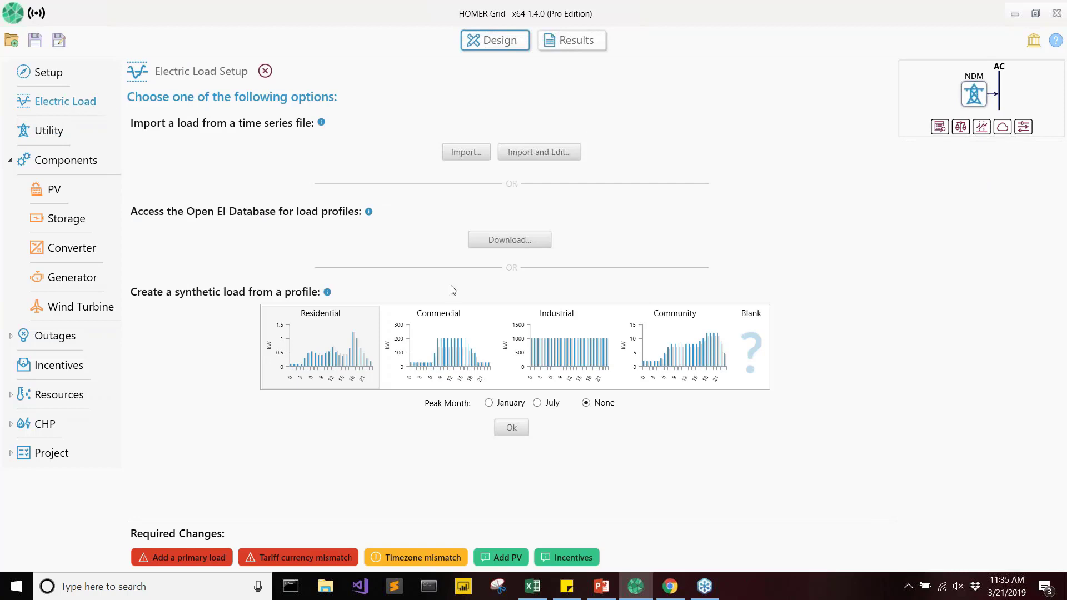
pyautogui.click(431, 349)
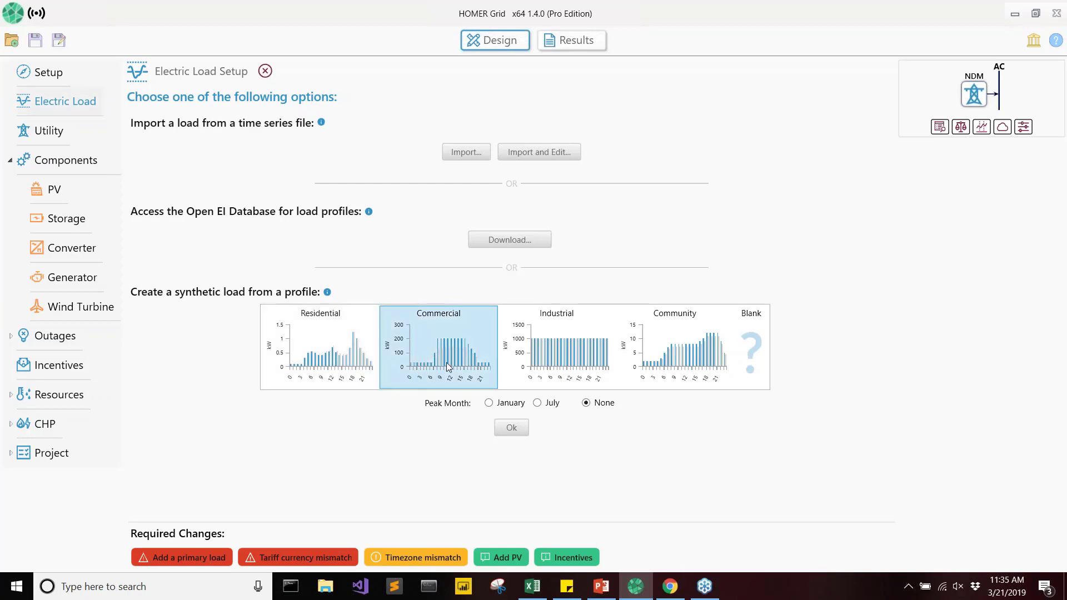
pyautogui.click(511, 427)
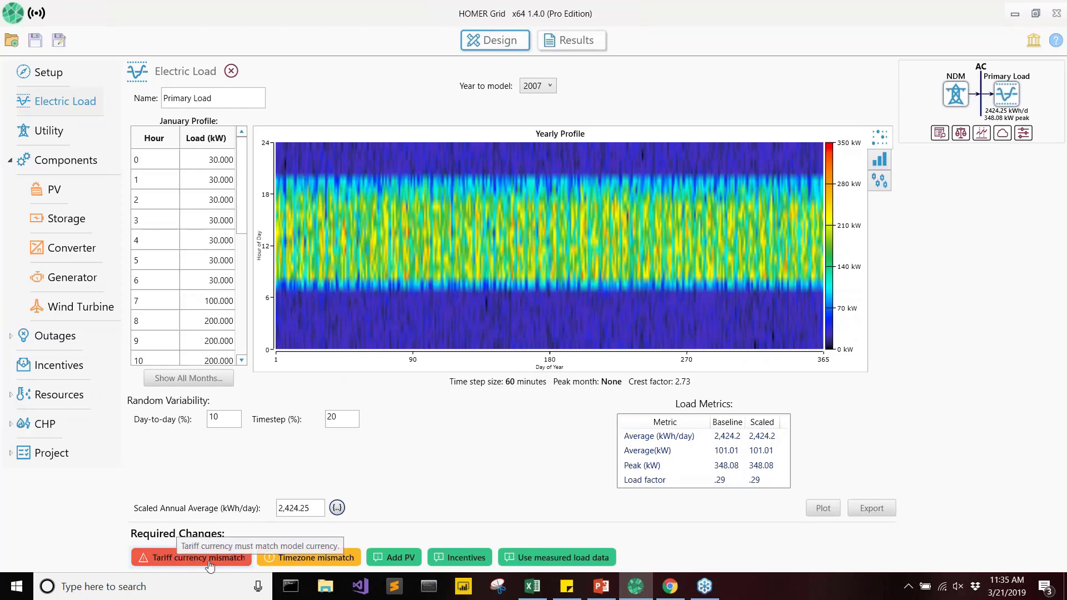
# Resolve the tariff currency mismatch by setting the project currency to Australian Dollar ($).
pyautogui.click(208, 565)
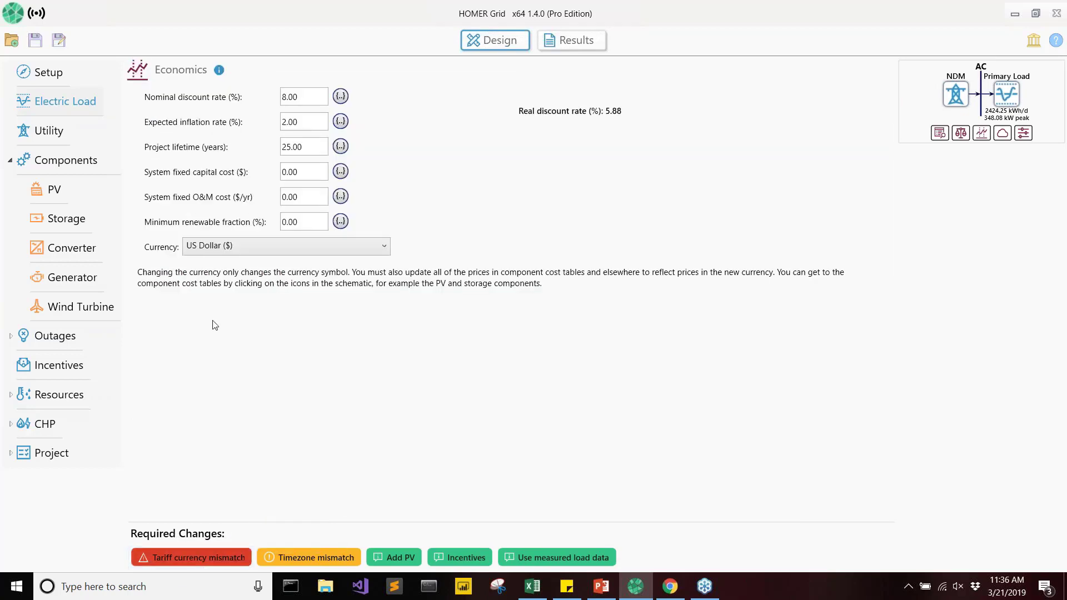
pyautogui.click(264, 248)
pyautogui.press('a')
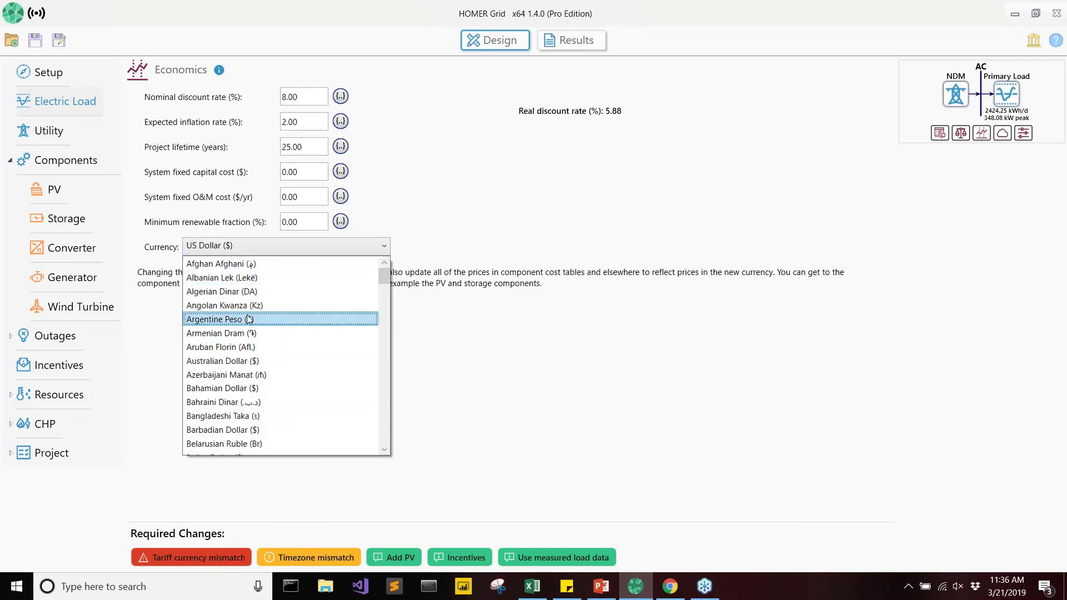
pyautogui.click(242, 363)
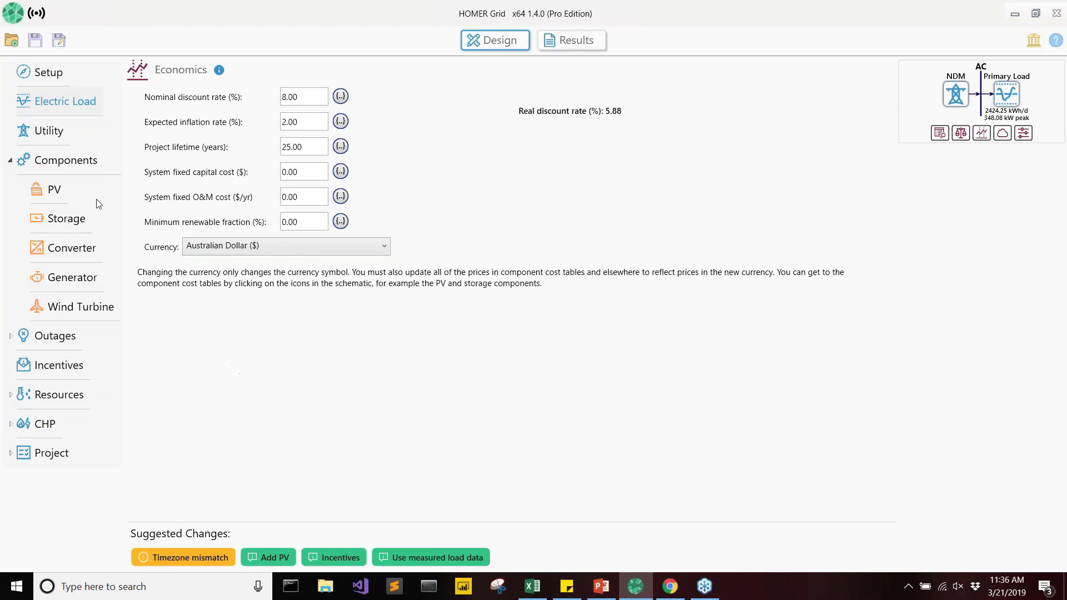
# Visualize the NDM tariff's utility bill and examine the monthly summary, including the fixed charges and the January to March demand charges.
pyautogui.click(50, 140)
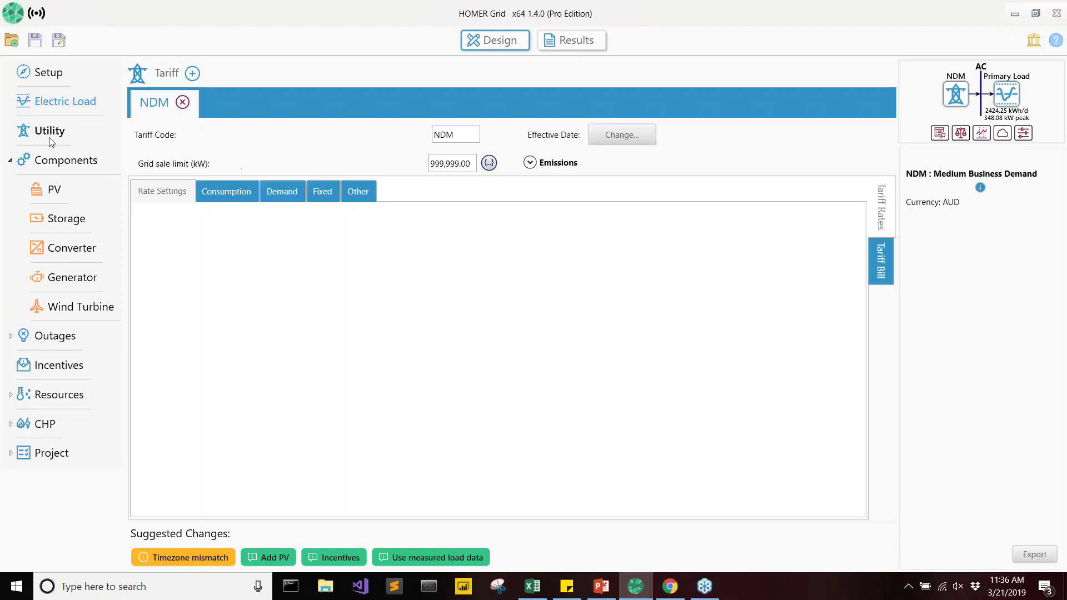
pyautogui.click(881, 262)
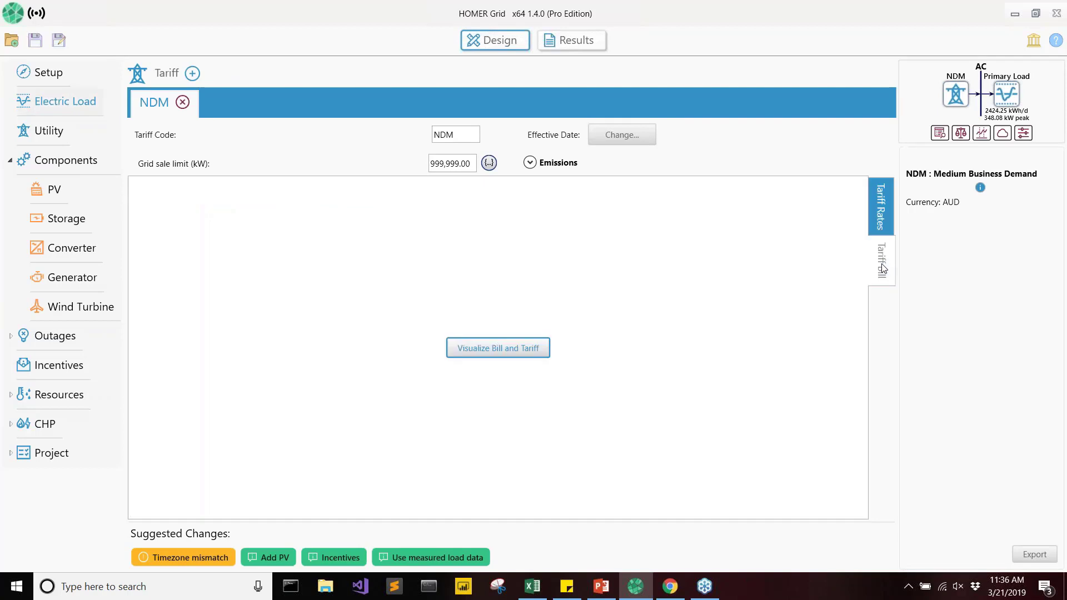
pyautogui.click(504, 356)
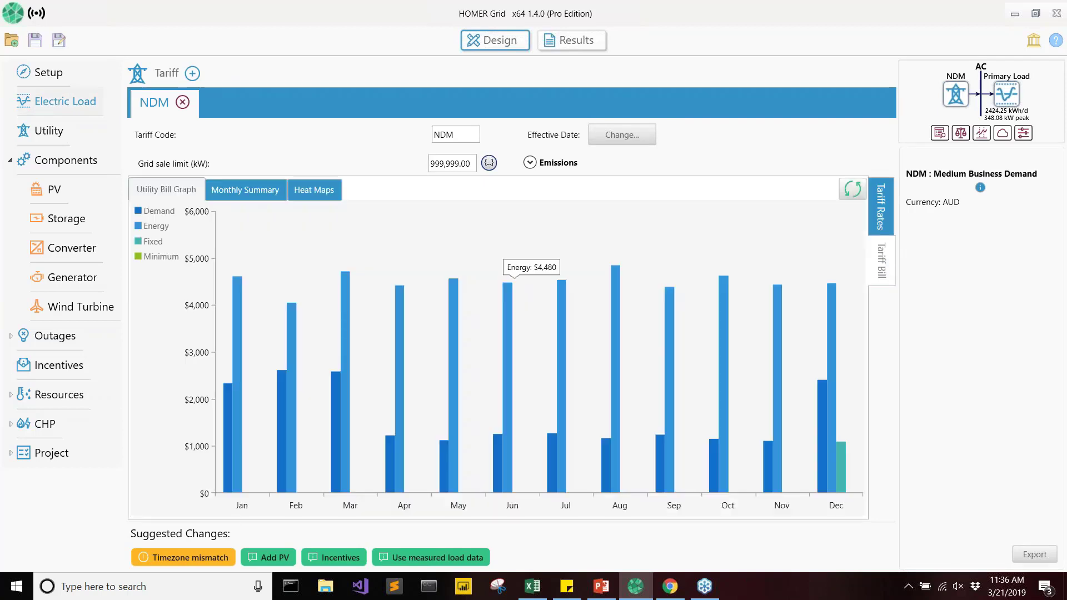
pyautogui.click(268, 194)
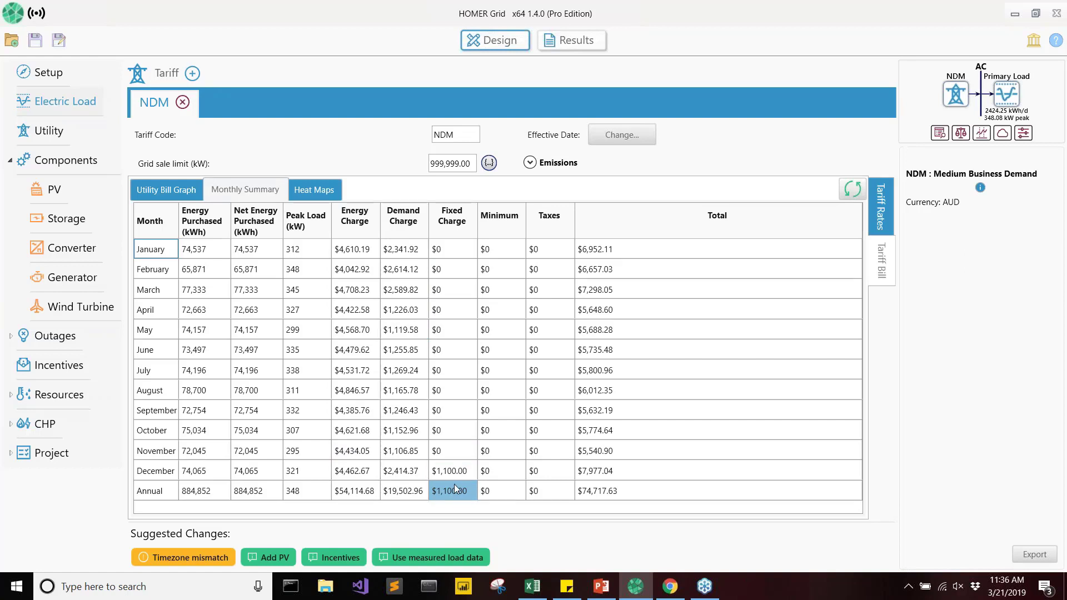
pyautogui.click(408, 251)
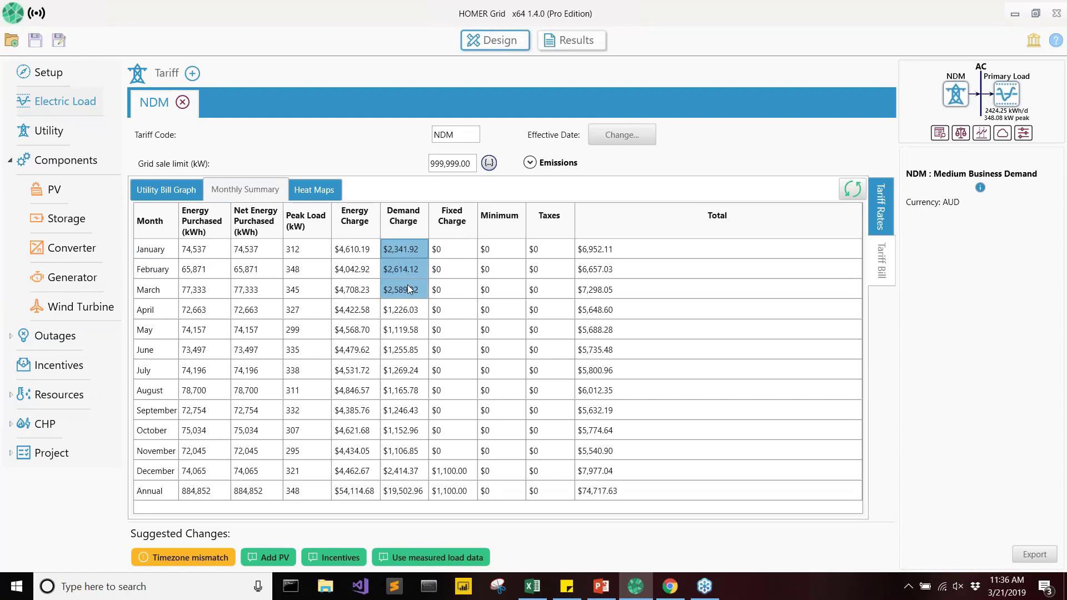